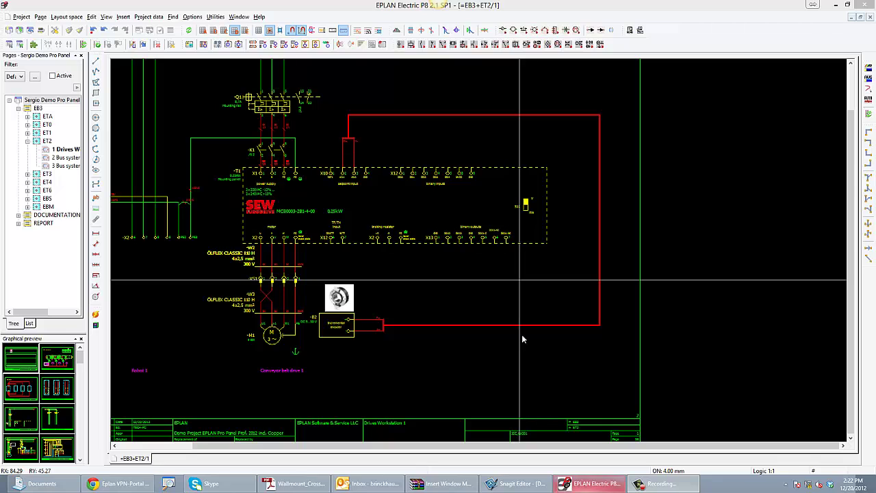
- Swap in the symbol macros and try inserting a general terminal with default properties on the upper red connection line
left_click(397, 46)
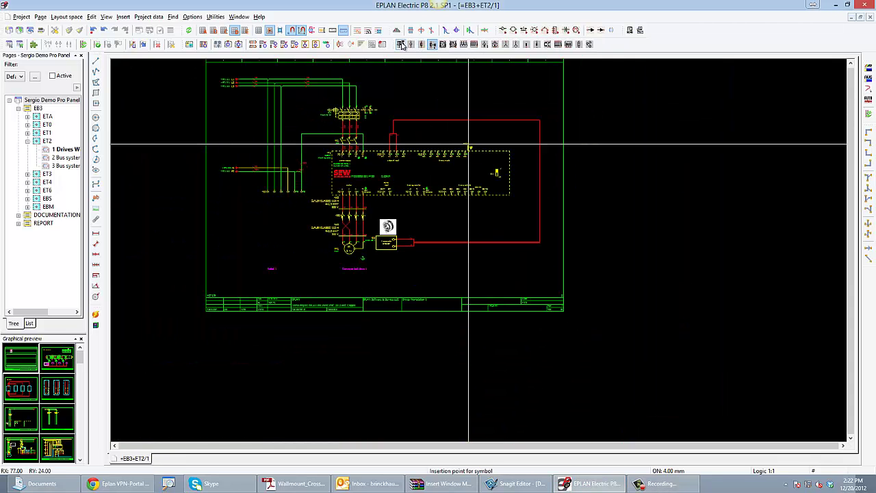
left_click(435, 124)
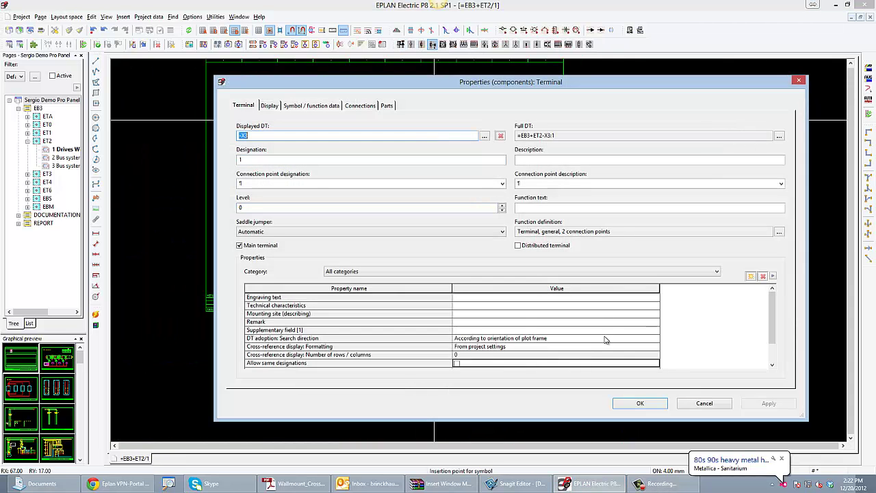
key("Return")
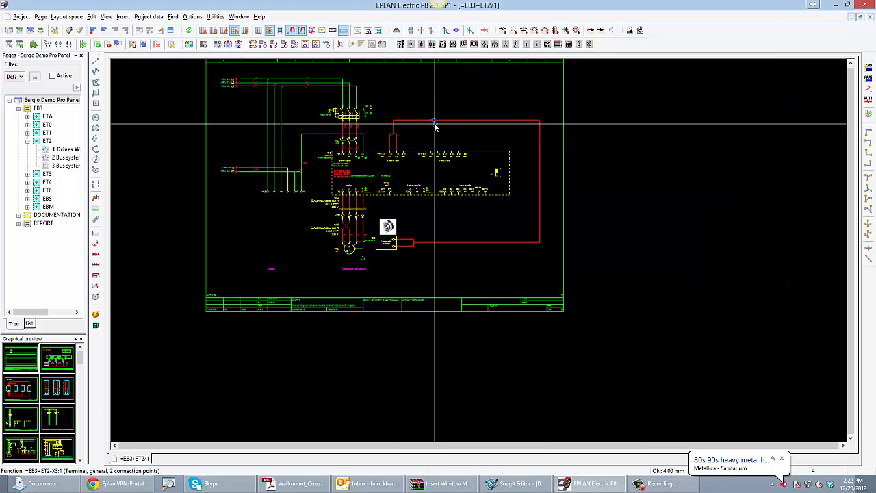
left_click(401, 45)
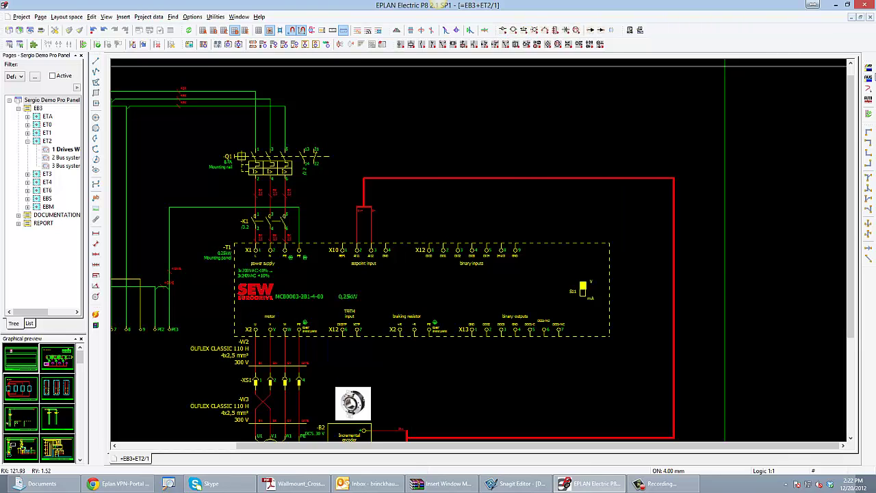
left_click(869, 67)
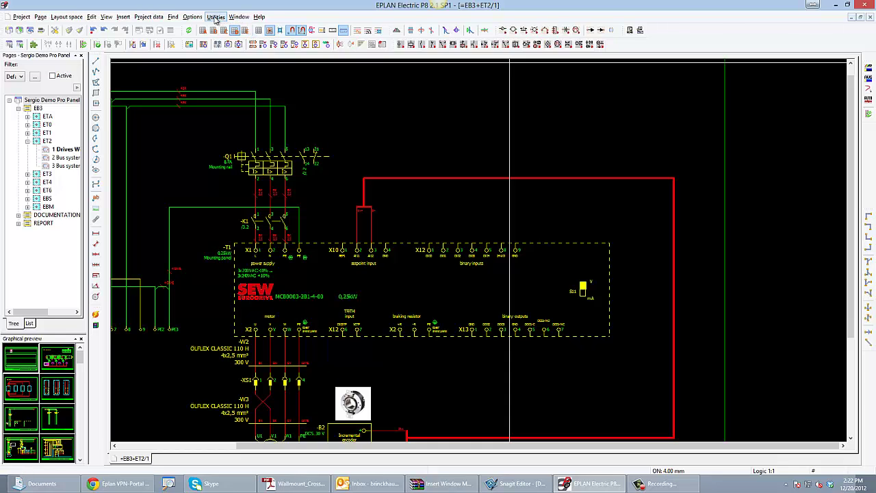
- Create a custom toolbar named Macro main and place it over the drawing area
left_click(192, 17)
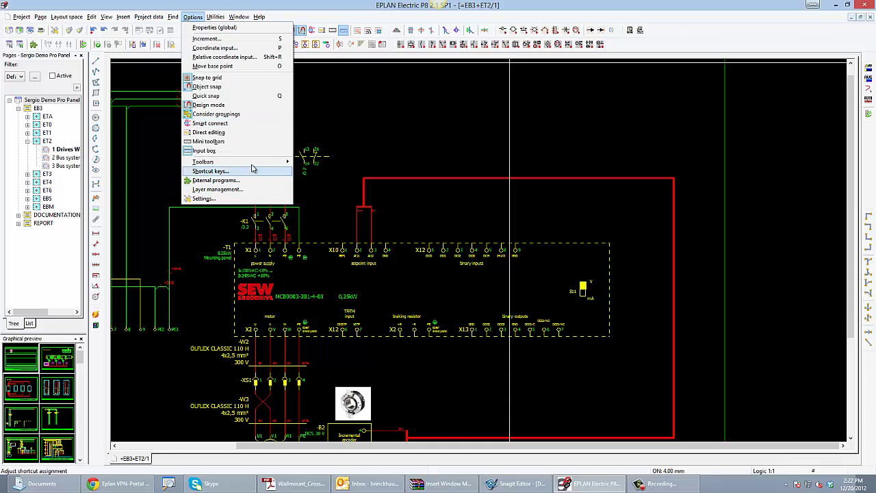
mouse_move(252, 168)
left_click(315, 161)
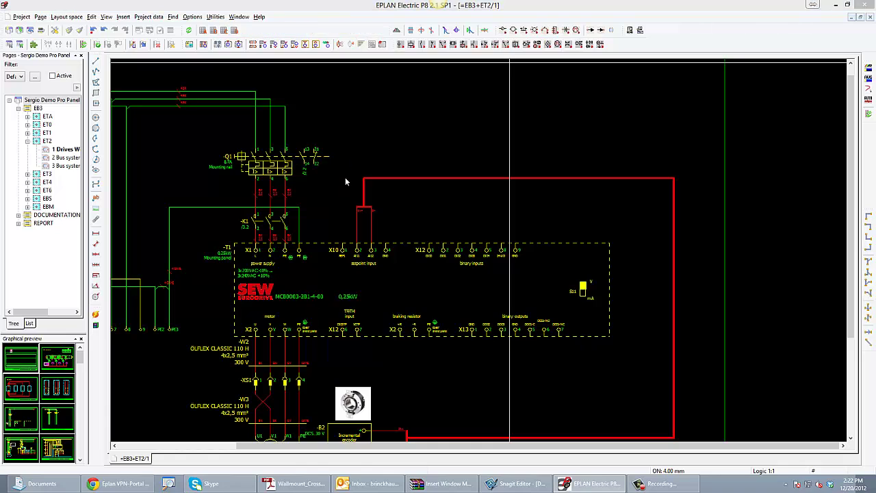
left_click_drag(410, 200, 398, 214)
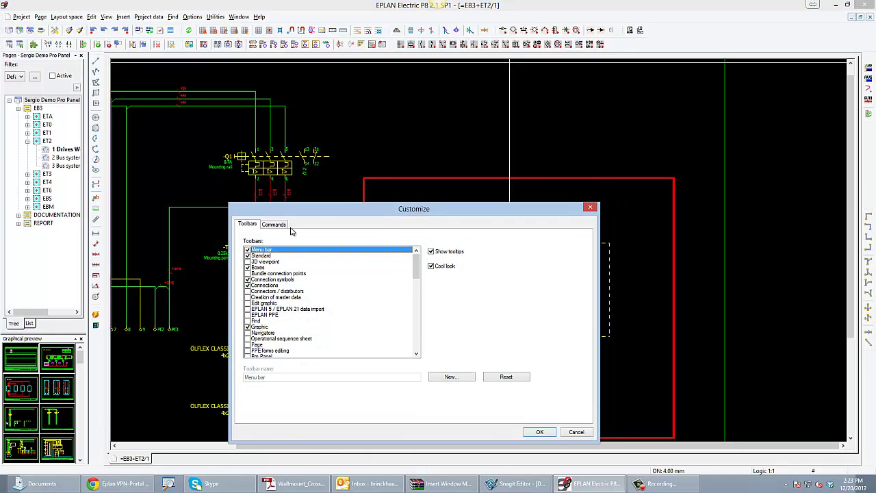
left_click(451, 377)
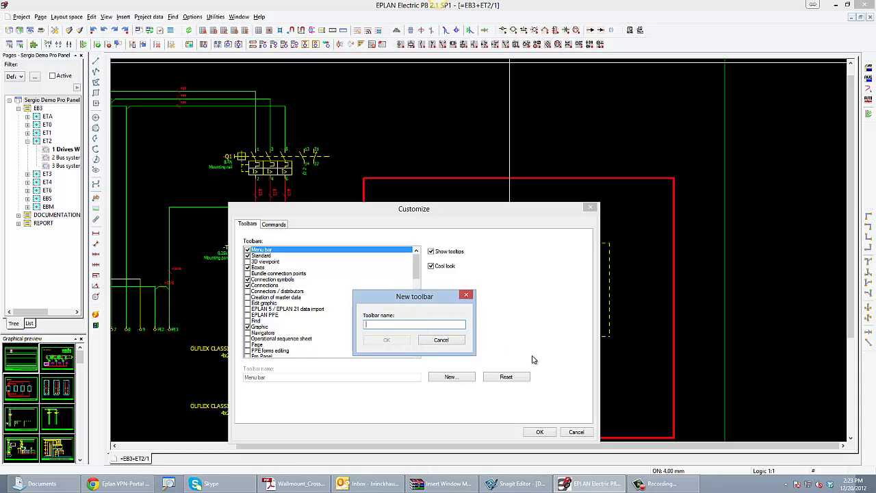
type("Ma")
key("BackSpace")
type("Macr")
left_click(369, 341)
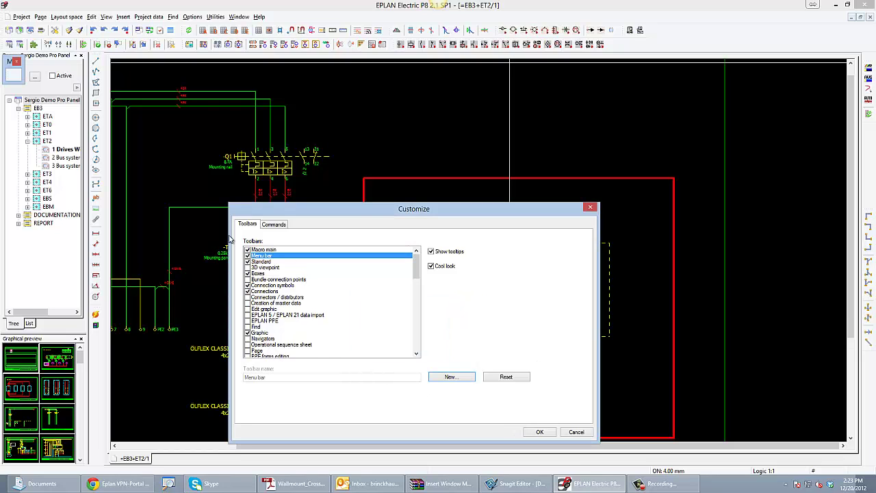
left_click_drag(11, 62, 312, 145)
- Create a second custom toolbar named Macro copy and place it beside the Macro main toolbar
left_click(450, 376)
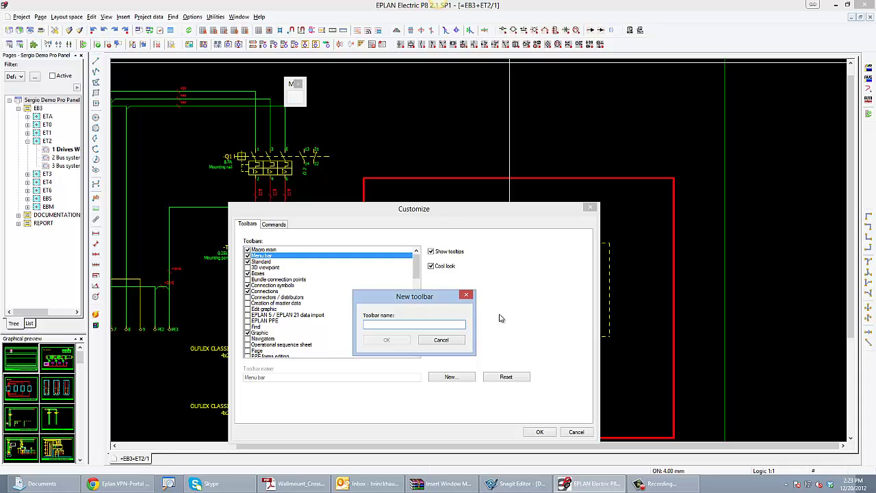
type("Macro copy")
left_click(382, 341)
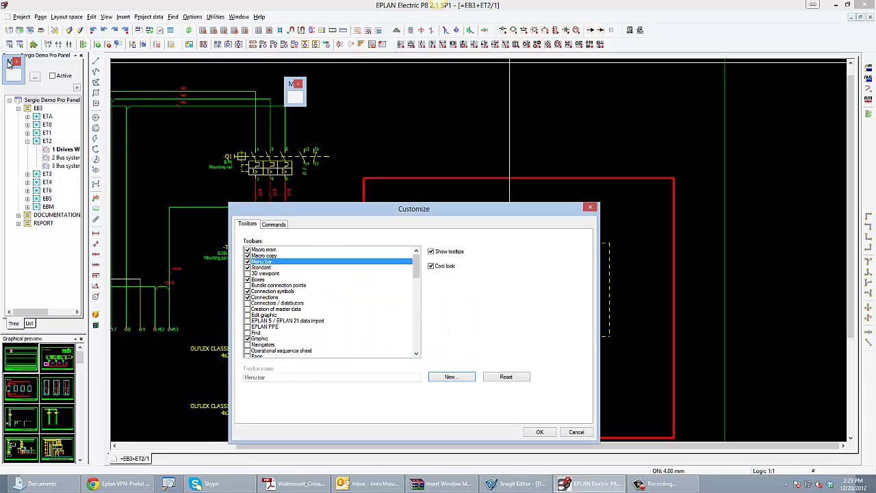
left_click(417, 108)
left_click_drag(324, 89, 374, 84)
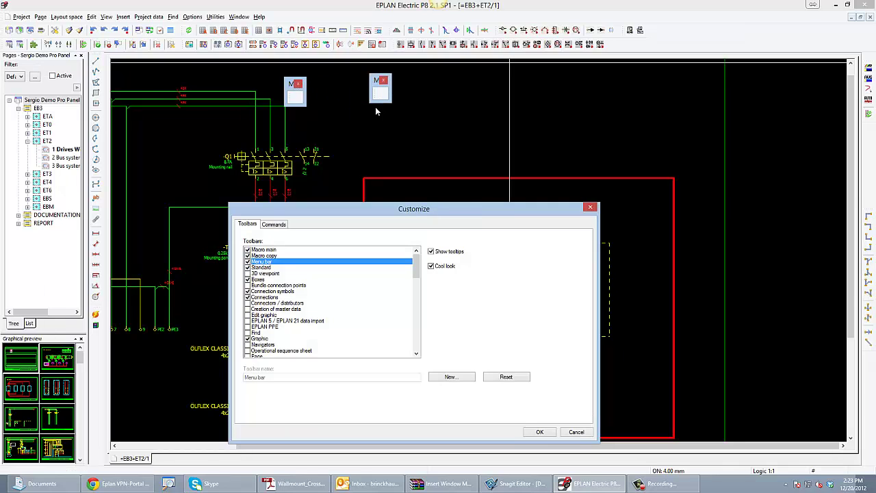
- Create a custom toolbar named Symbol macros and place it below the Macro main and Macro copy toolbars
left_click(462, 378)
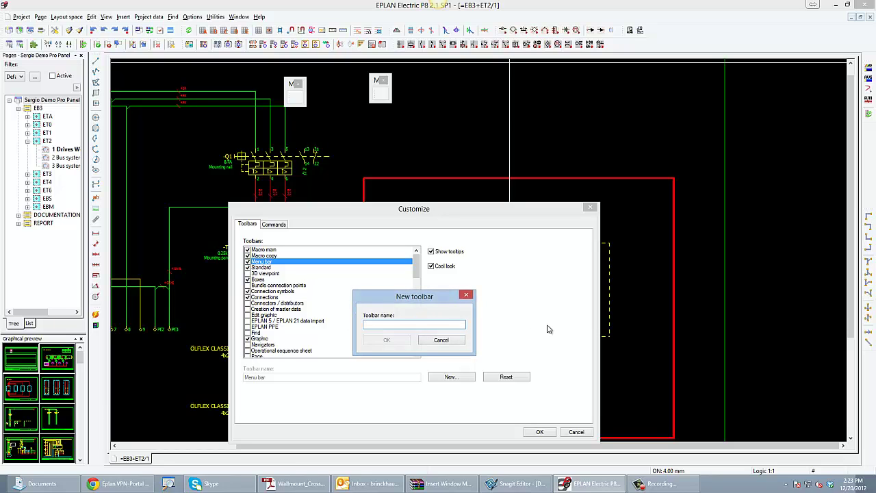
type("Symbol macros")
left_click(386, 339)
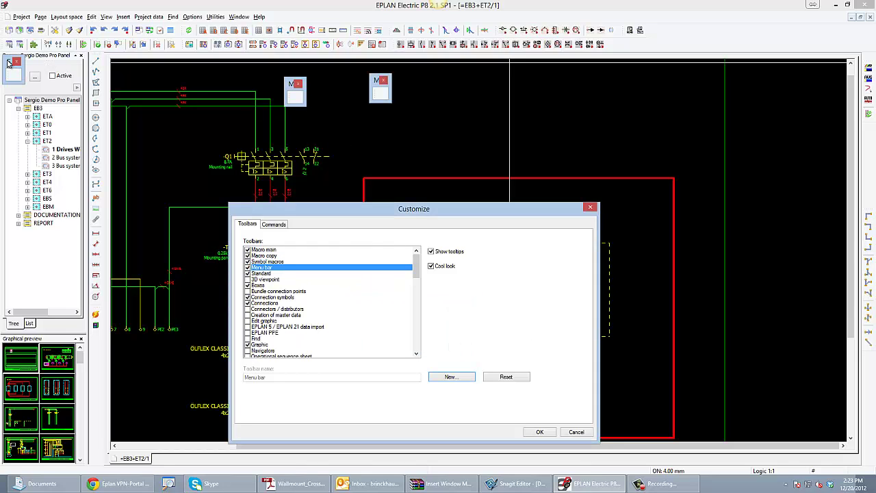
left_click_drag(286, 106, 324, 123)
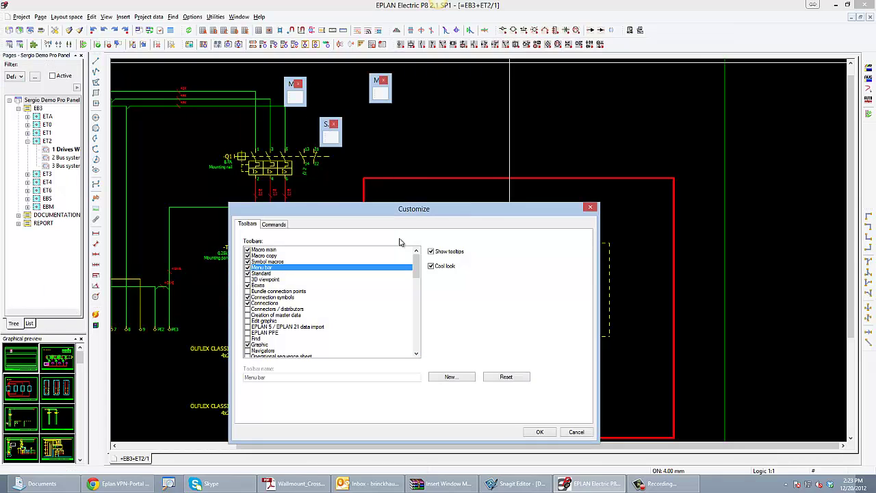
- Create a custom toolbar named Window macros and place it below the Symbol macros toolbar
left_click(450, 377)
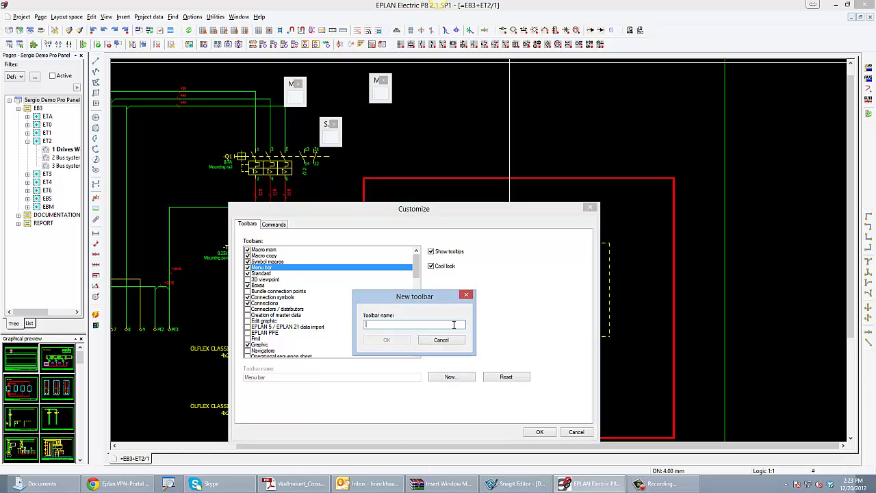
type("Window macros")
left_click(371, 340)
mouse_move(8, 62)
left_mouse_down()
mouse_move(190, 109)
mouse_move(334, 173)
left_mouse_up()
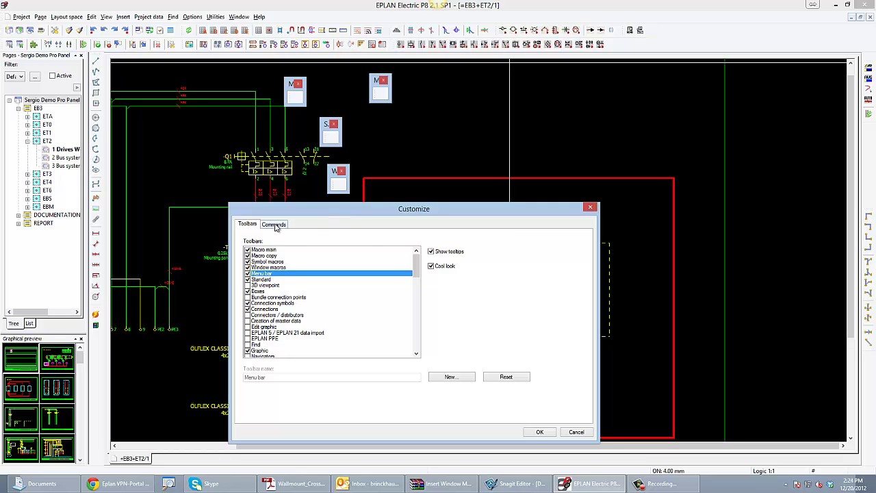
- Add the Copy toolbars command from the Actions category to the Macro main toolbar as a button
left_click(276, 227)
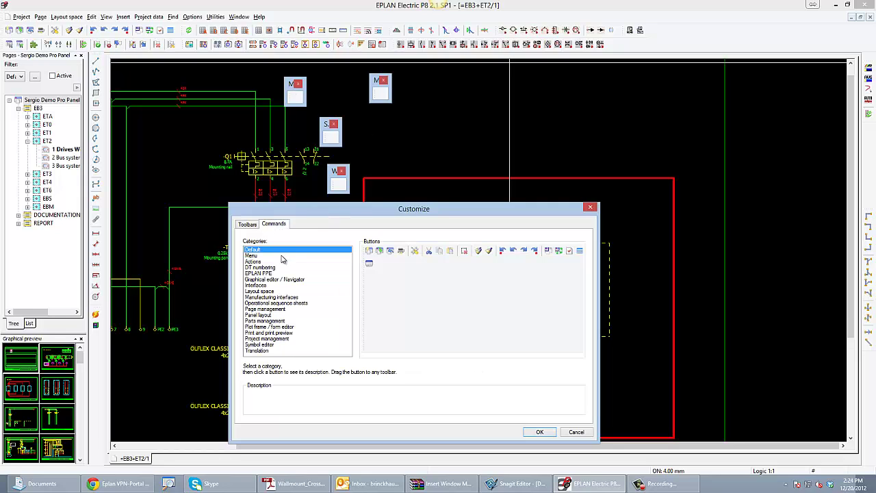
left_click(256, 261)
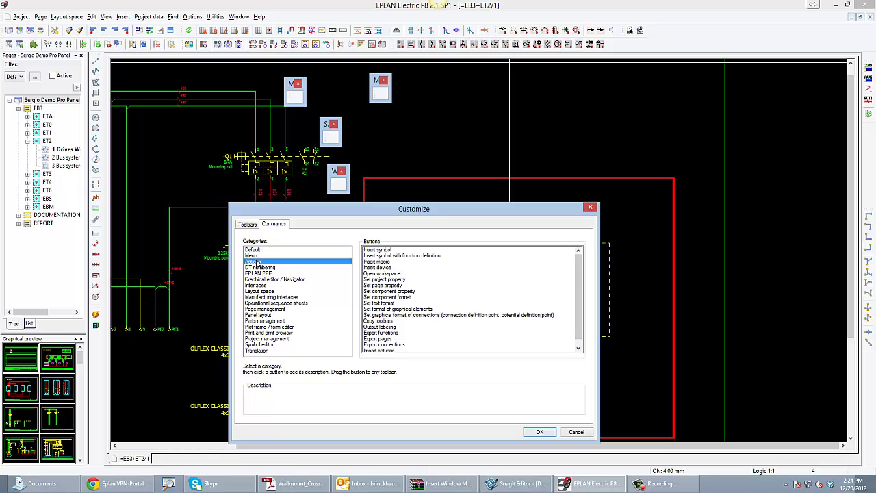
left_click(383, 321)
left_click_drag(387, 323, 297, 98)
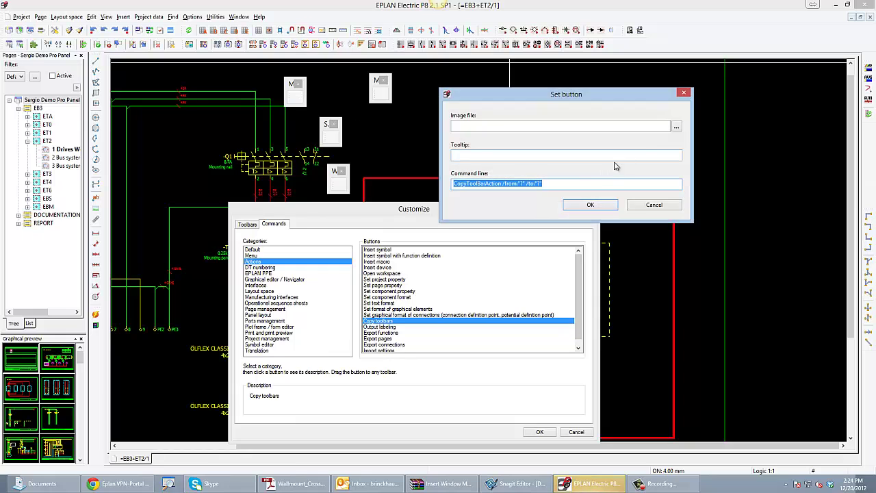
- Assign WIndowMacro.jpg from the custom toolbar image folder as the image of the new Macro main button
left_click(676, 127)
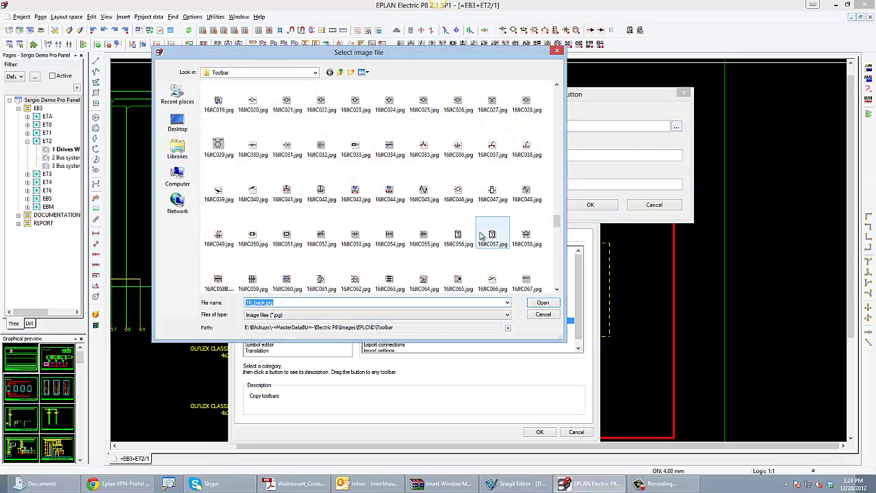
left_click(557, 102)
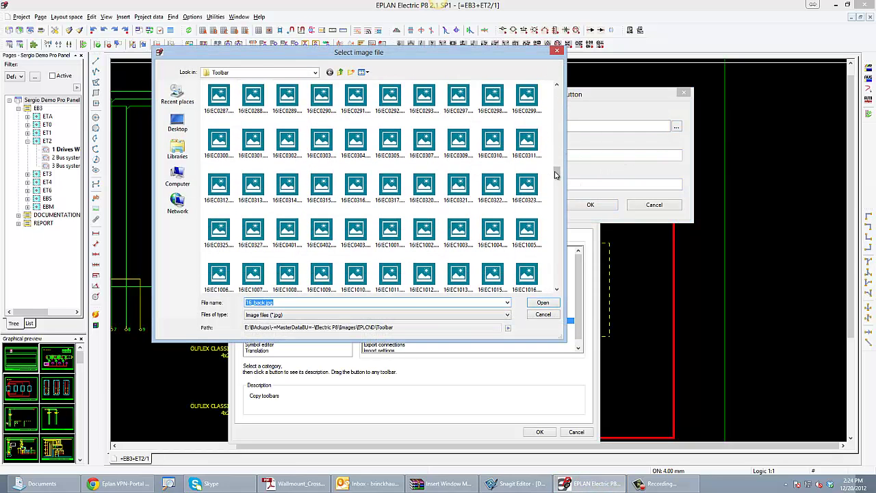
double_click(254, 102)
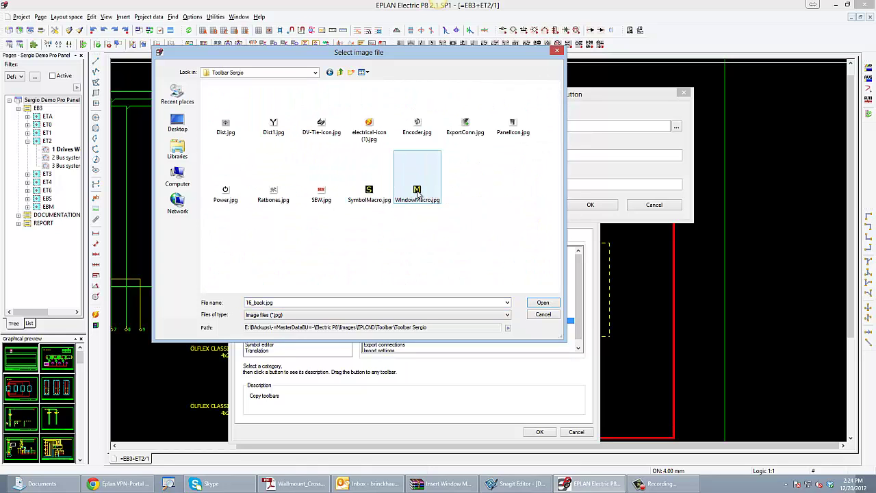
left_click(416, 191)
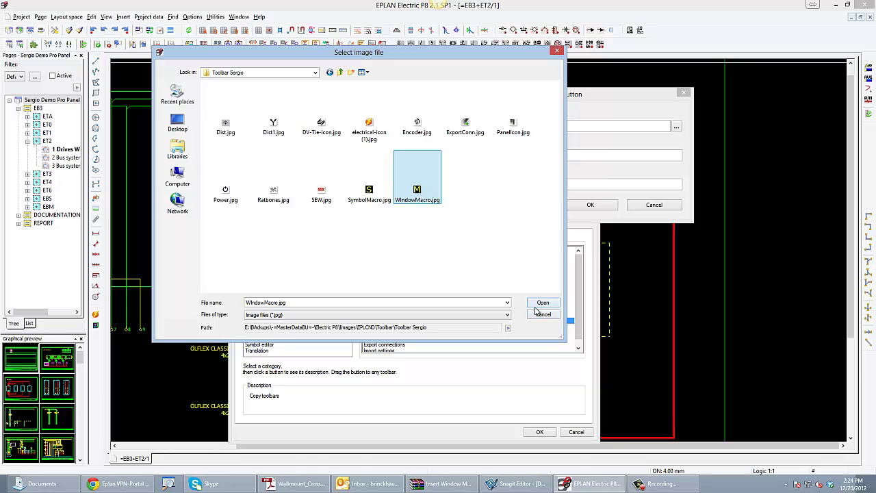
left_click(543, 301)
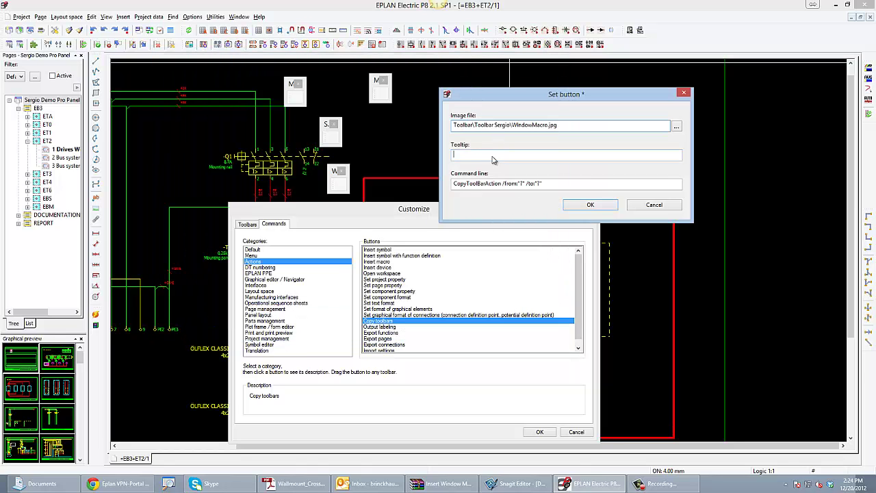
- Set the button's tooltip to "Open Window macro toolbar" and its command to CopyToolBarAction /from:"Window macros" /to:"Macro main"
left_click(493, 156)
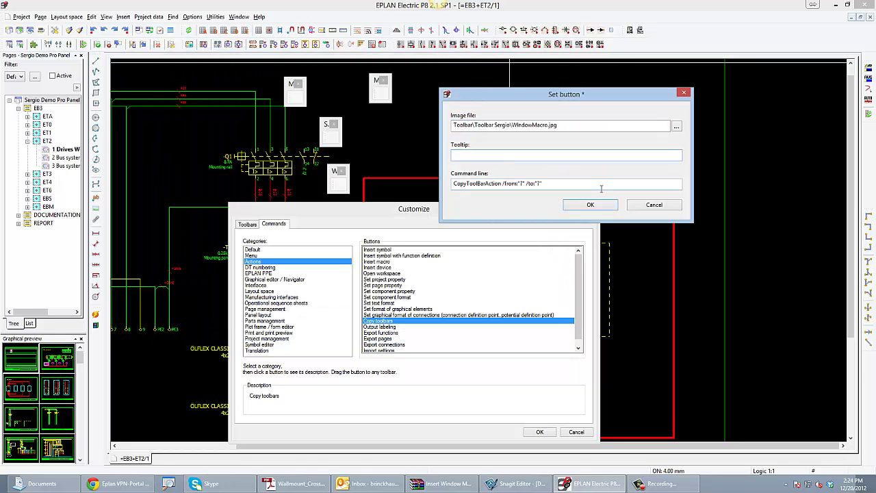
type("Open Window macro toolbar")
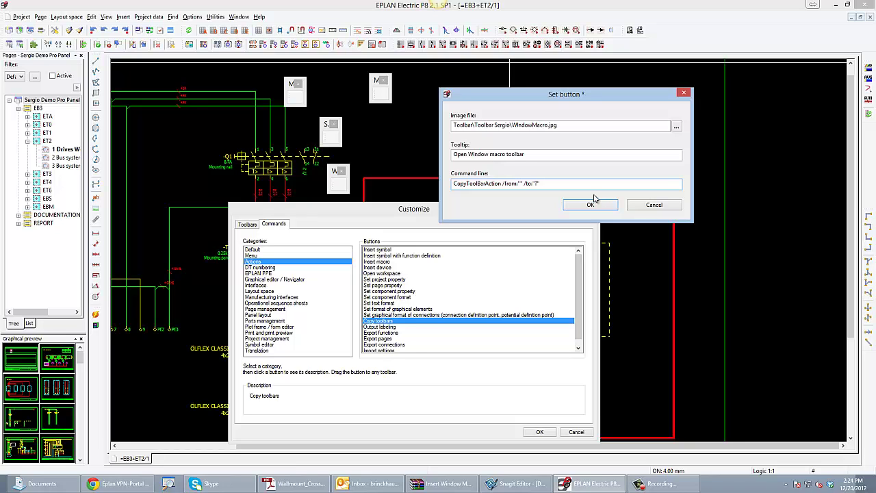
type("Window macros\" /to:\"Macro main")
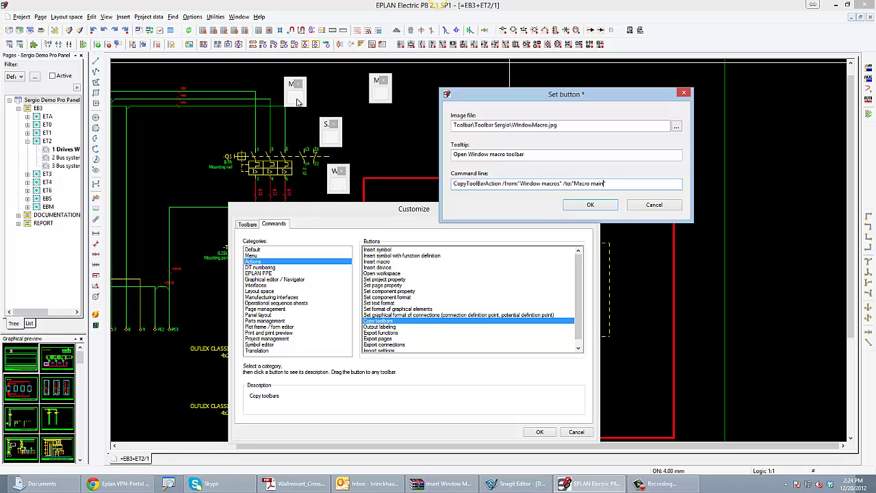
left_click(590, 206)
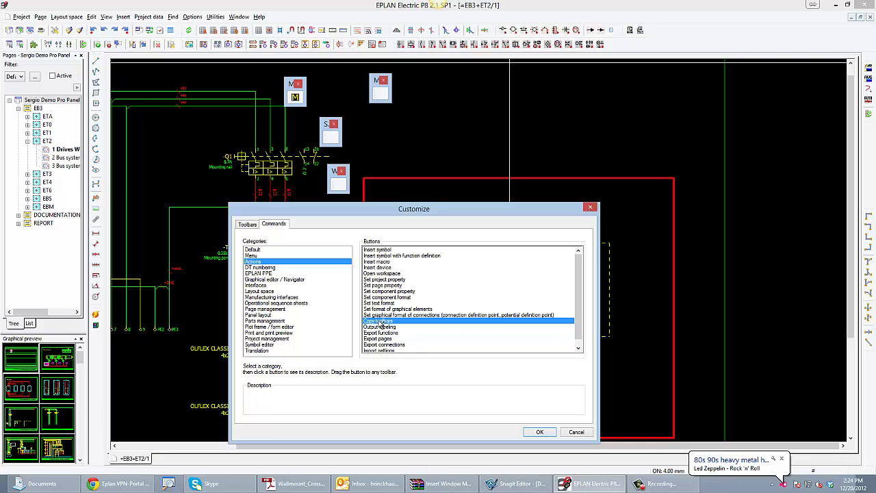
- Add a Copy toolbars button to the Macro copy toolbar with the image WIndowMacro.jpg
left_click_drag(380, 322, 380, 92)
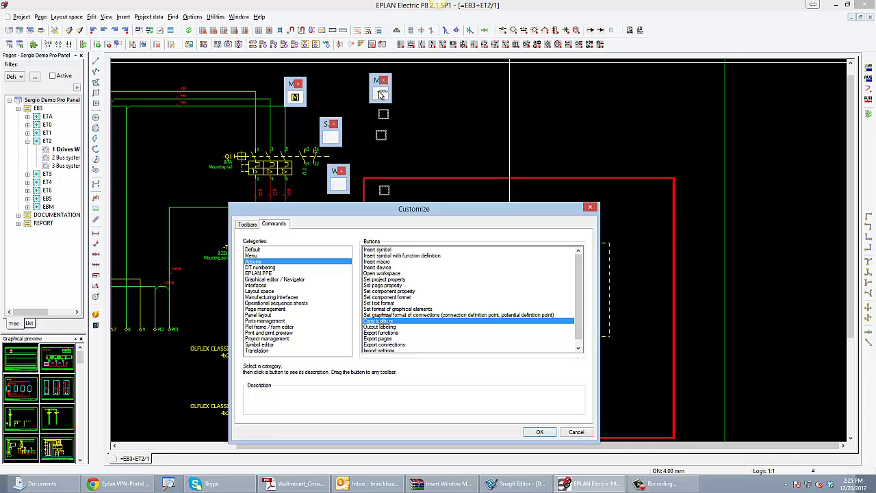
left_click(676, 127)
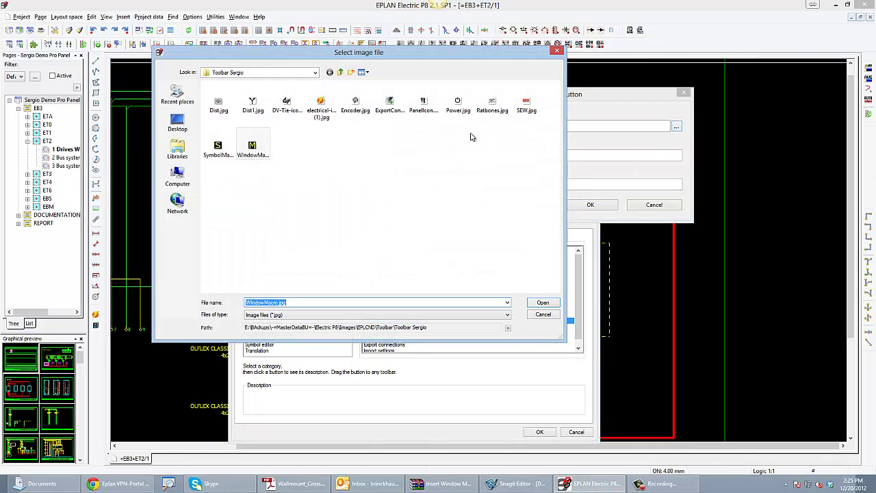
left_click(543, 302)
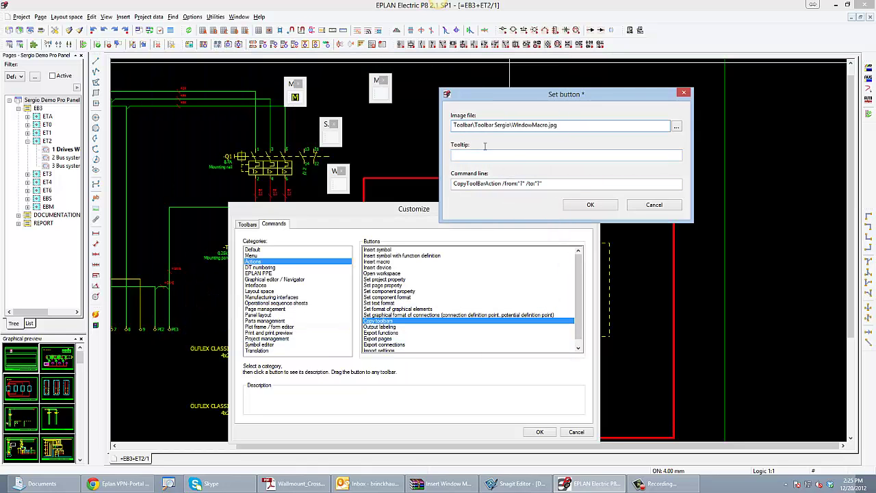
left_click(590, 205)
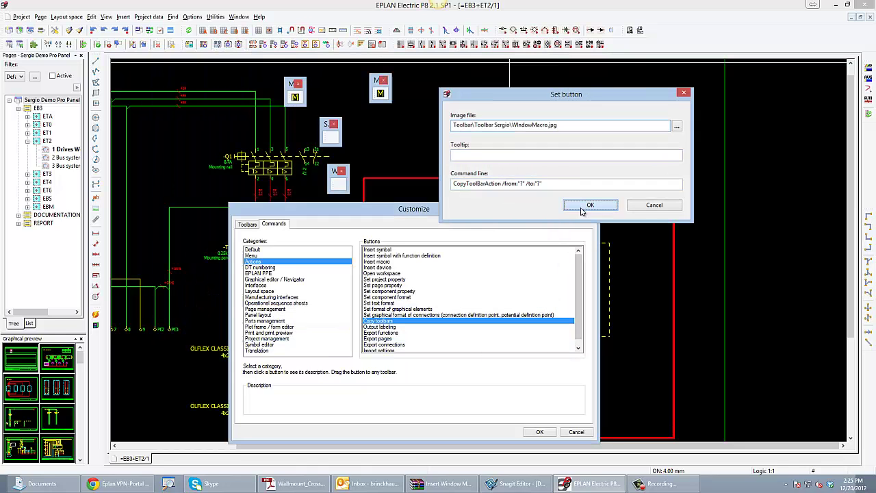
- Copy the tooltip "Open Window macro toolbar" from the Macro main window-macro button to the matching Macro copy button
double_click(295, 97)
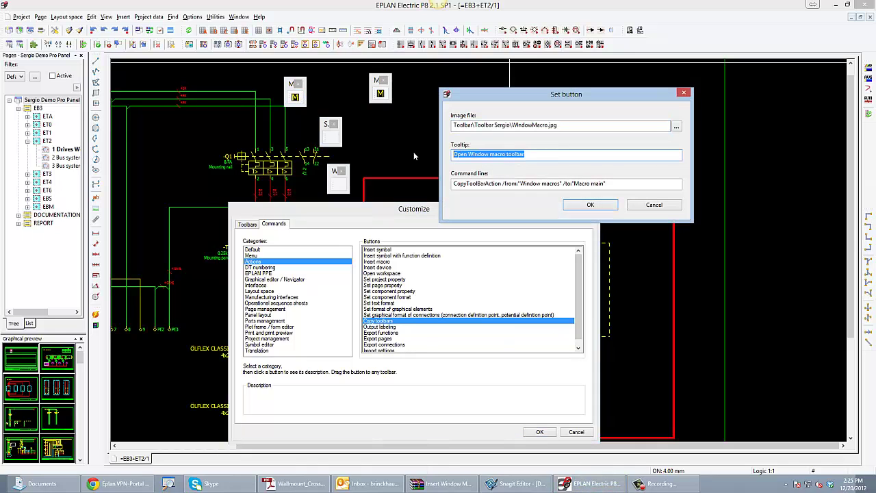
left_click(590, 205)
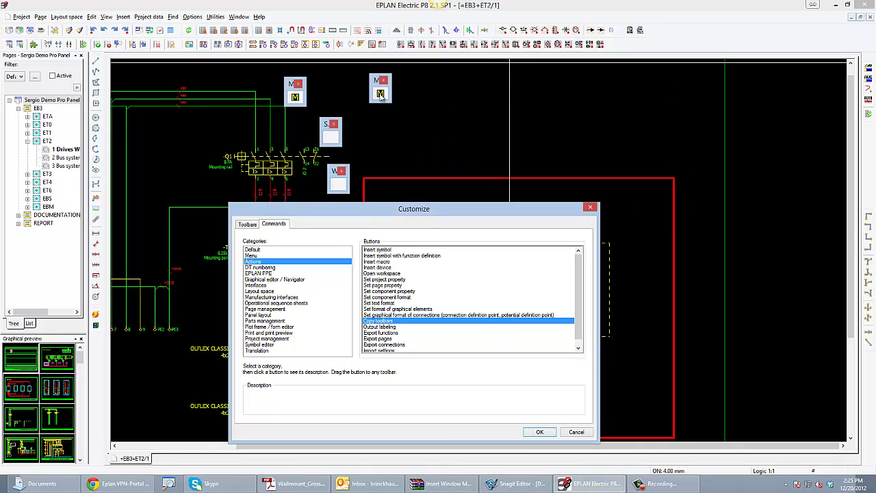
double_click(381, 97)
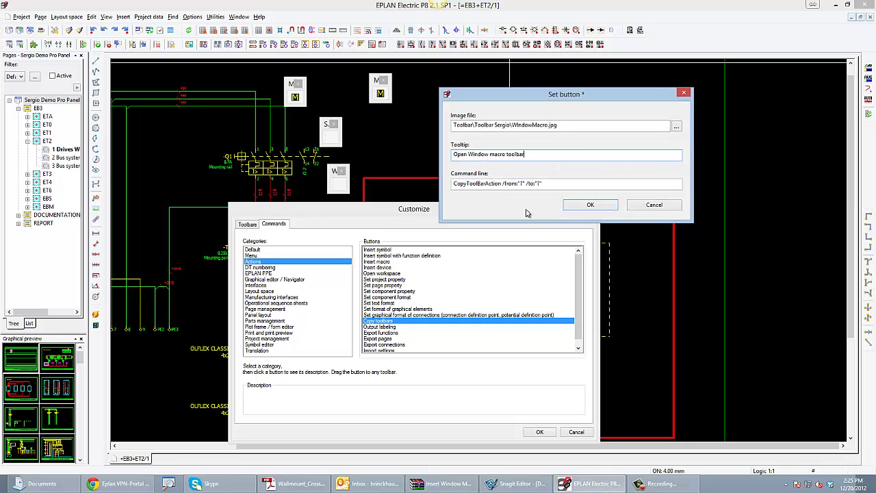
left_click(583, 204)
- Copy the command CopyToolBarAction /from:"Window macros" /to:"Macro main" from the Macro main button to the window-macro button on Macro copy
double_click(295, 98)
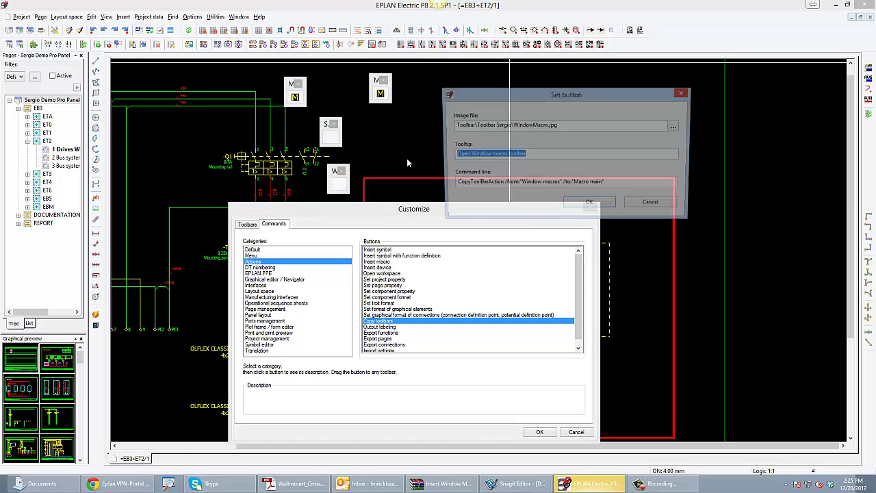
key("Tab")
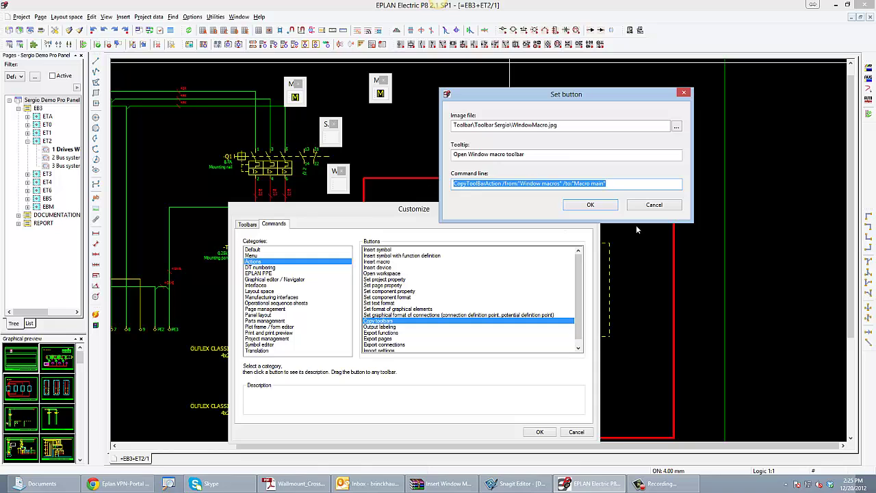
left_click(589, 205)
double_click(380, 94)
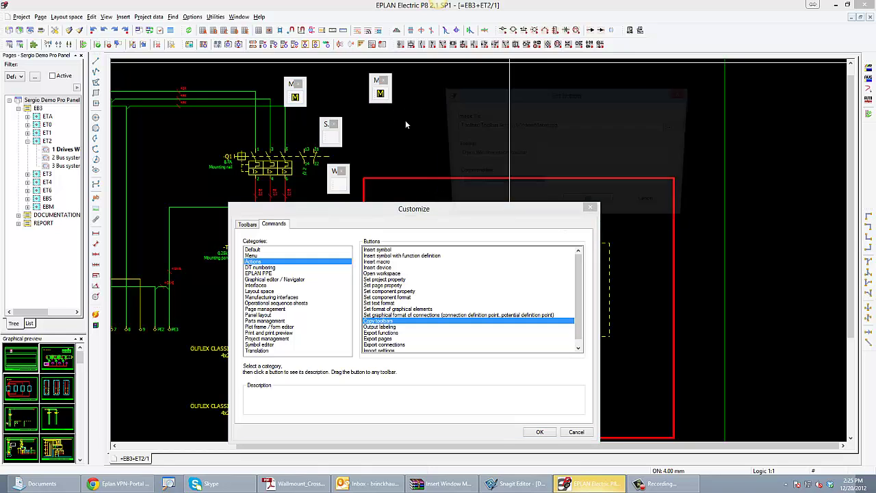
key("End")
left_click(575, 206)
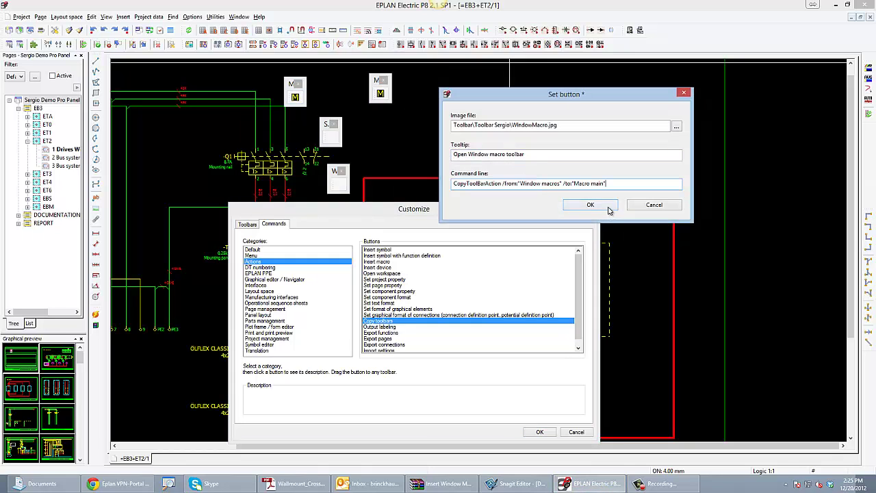
- Add a second Copy toolbars button to the Macro main toolbar with the image SymbolMacro.jpg
left_click(302, 99)
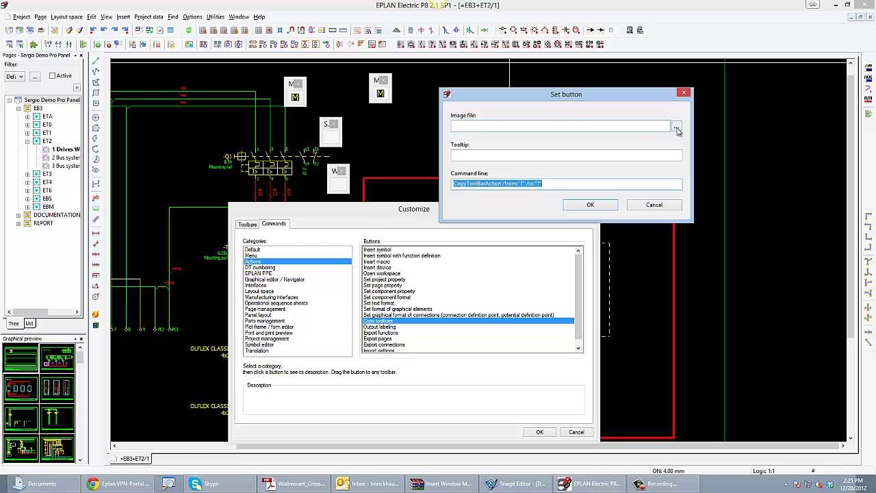
left_click(218, 146)
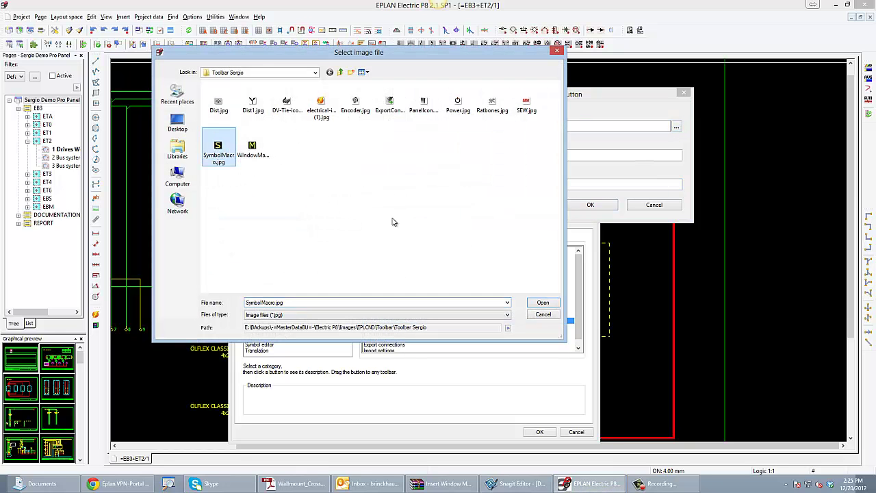
left_click(543, 302)
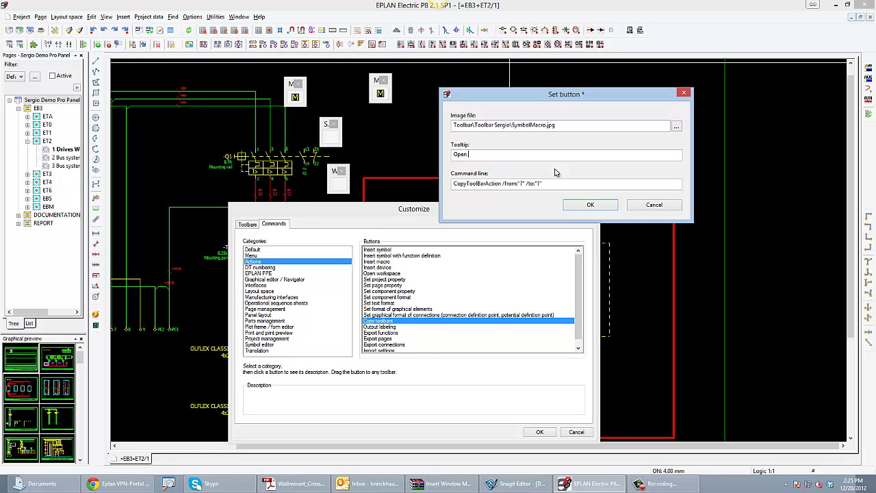
- Set the new button's tooltip to "Open Symbol macro toolbar" and its command to CopyToolBarAction /from:"Symbol macros" /to:"Macro main"
type("l macro toolbar")
left_click(522, 183)
type("Sym")
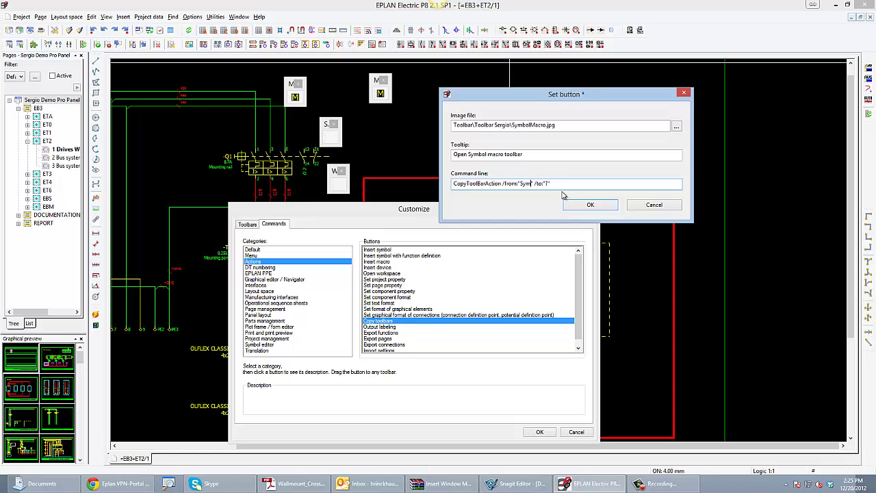
type("bol macros")
key("Right")
key("Right")
key("Right")
key("Right")
key("Right")
key("shift+Right")
left_click(592, 206)
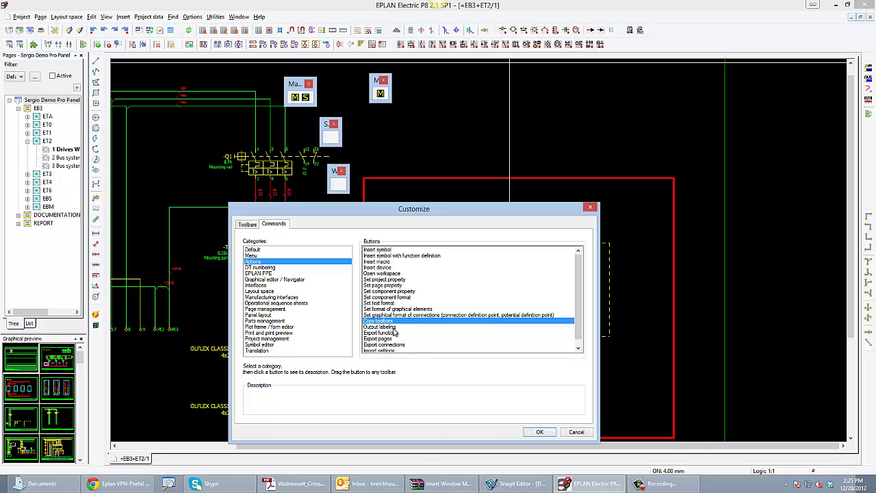
- Add a second Copy toolbars button to the Macro copy toolbar with the image SymbolMacro.jpg
left_click_drag(392, 327, 387, 96)
left_click(676, 127)
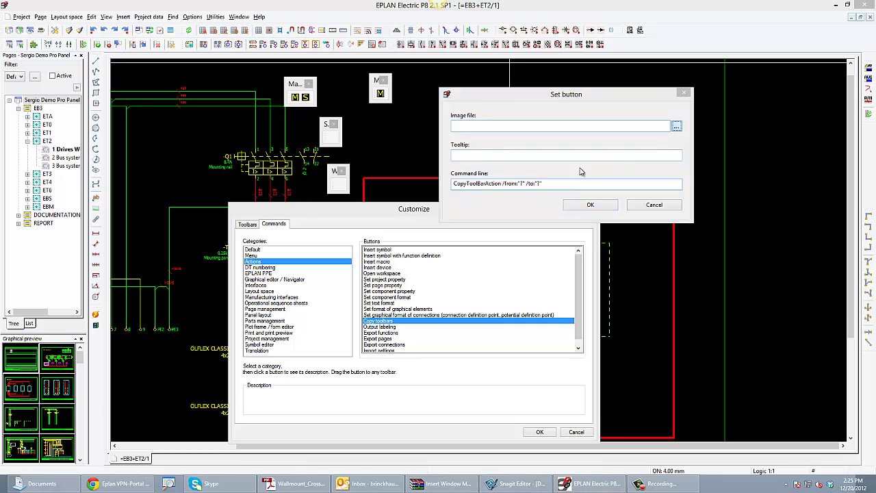
left_click(543, 303)
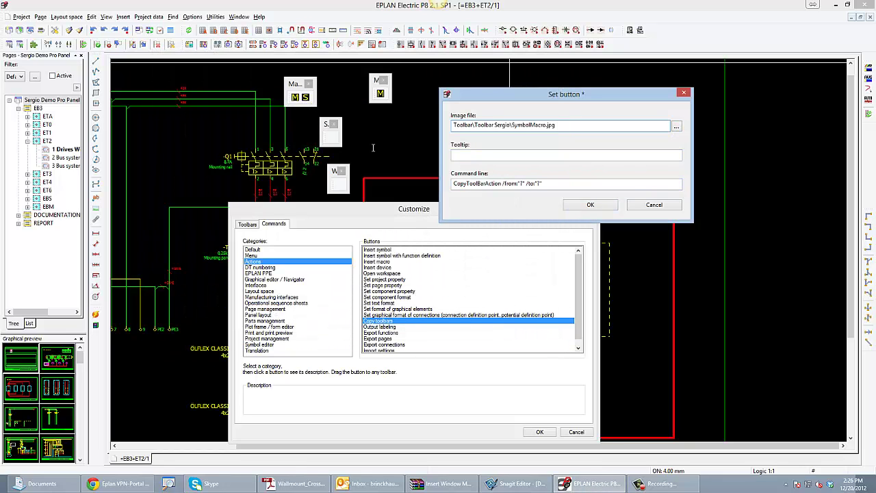
left_click(588, 204)
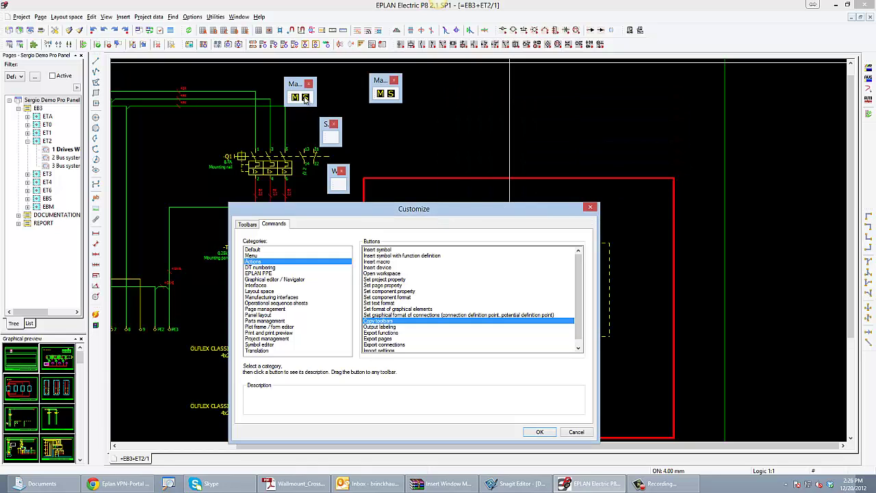
- Copy the tooltip "Open Symbol macro toolbar" from the Macro main symbol-macro button to the matching Macro copy button
double_click(306, 98)
key("Tab")
key("ctrl+c")
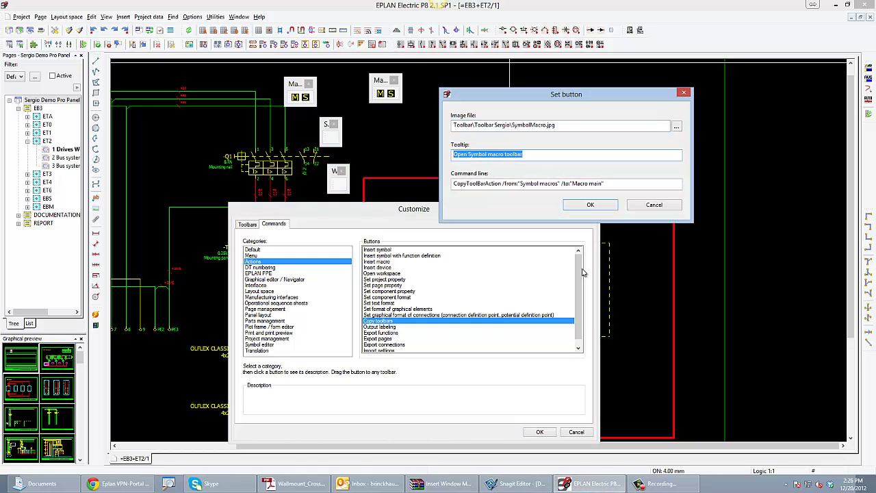
left_click(580, 208)
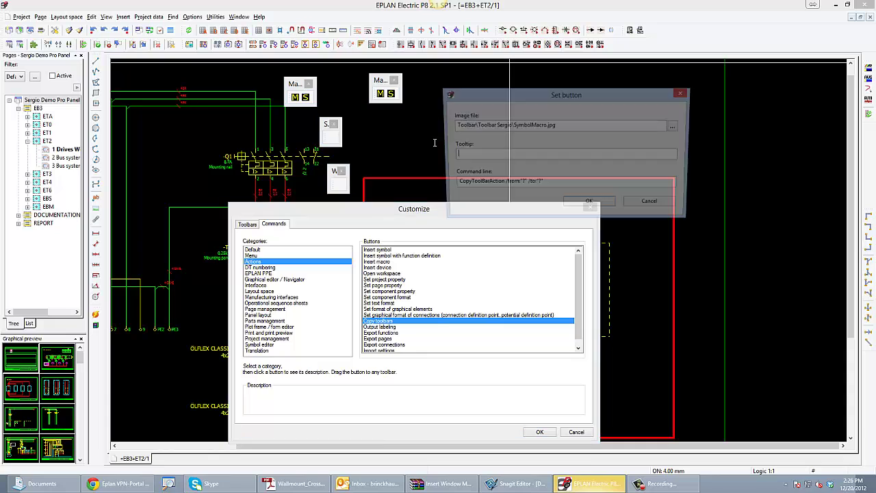
key("ctrl+v")
left_click(590, 205)
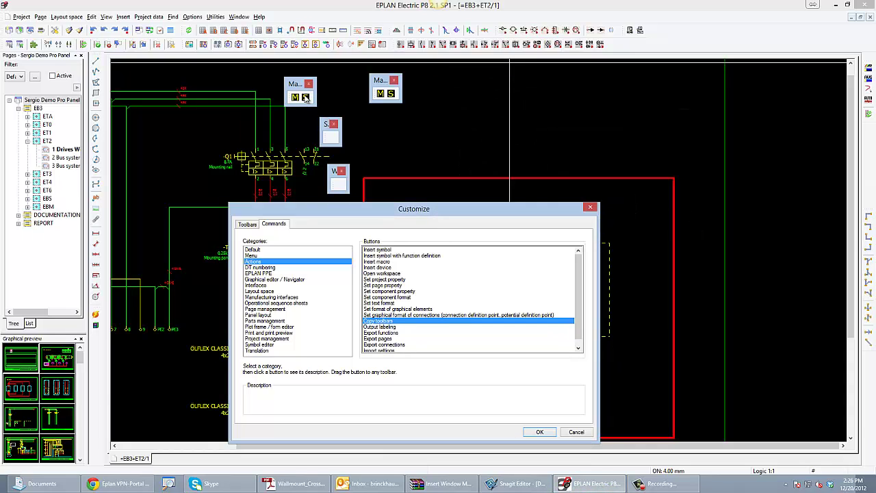
- Copy the command CopyToolBarAction /from:"Symbol macros" /to:"Macro main" from the Macro main button to the symbol-macro button on Macro copy
double_click(305, 98)
key("Tab")
key("ctrl+c")
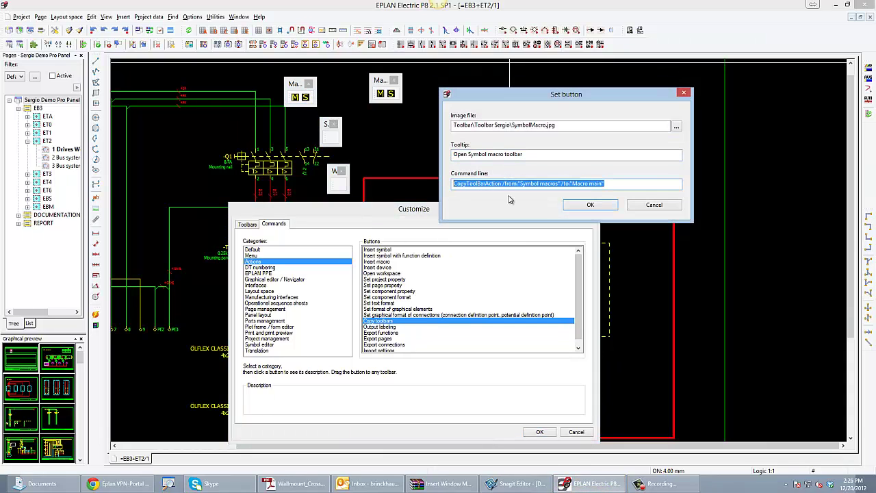
left_click(575, 206)
double_click(391, 93)
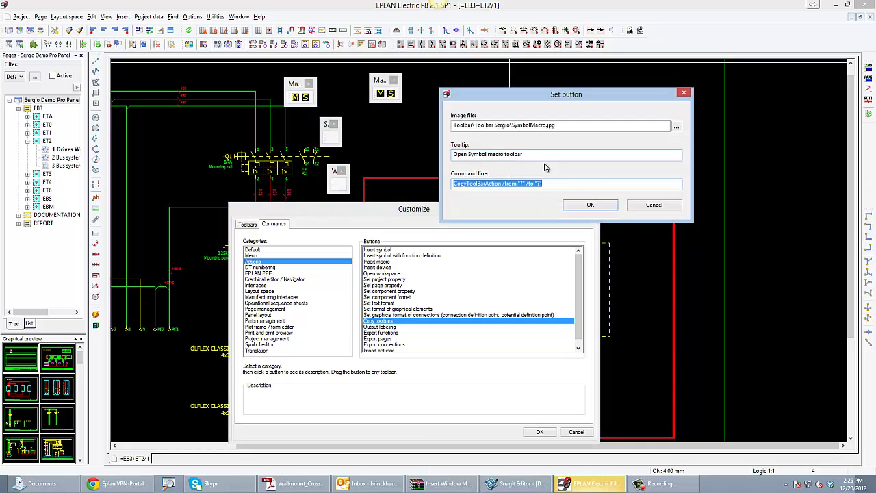
key("ctrl+v")
left_click(578, 204)
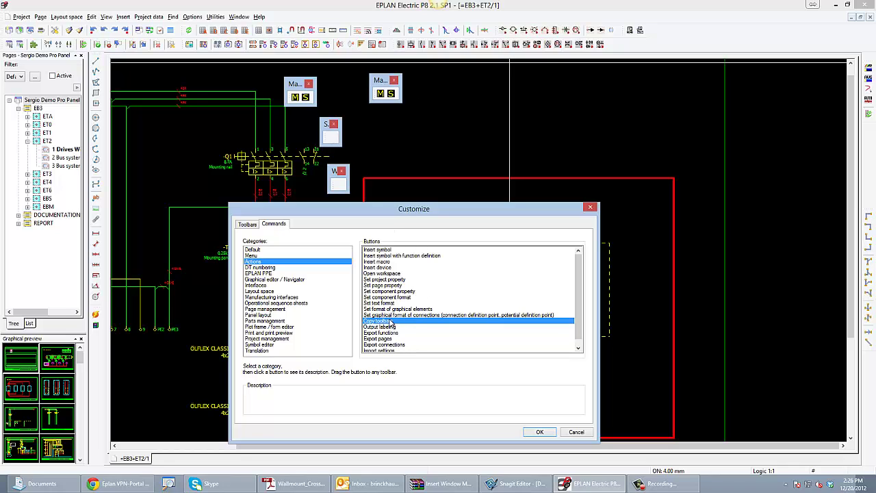
- Add a Copy toolbars button to the Symbol macros toolbar with the image 16_back.jpg from the Toolbar image folder
left_click_drag(389, 322, 329, 139)
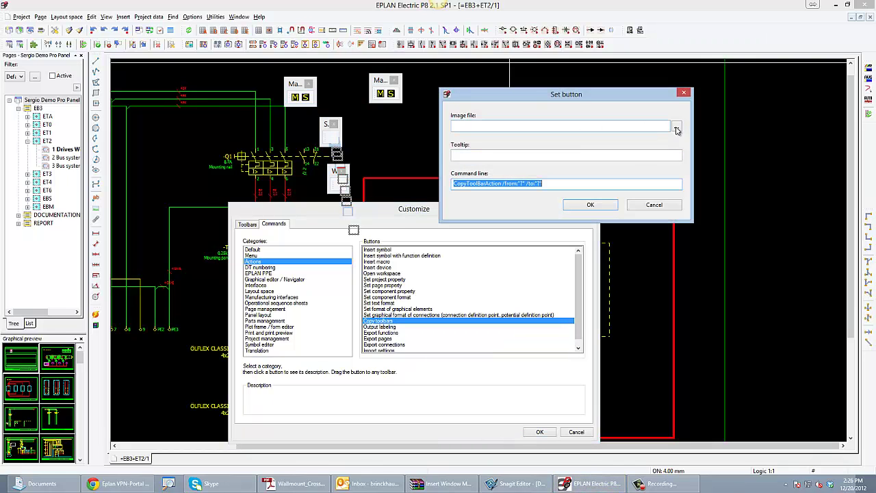
left_click(655, 183)
left_click(676, 126)
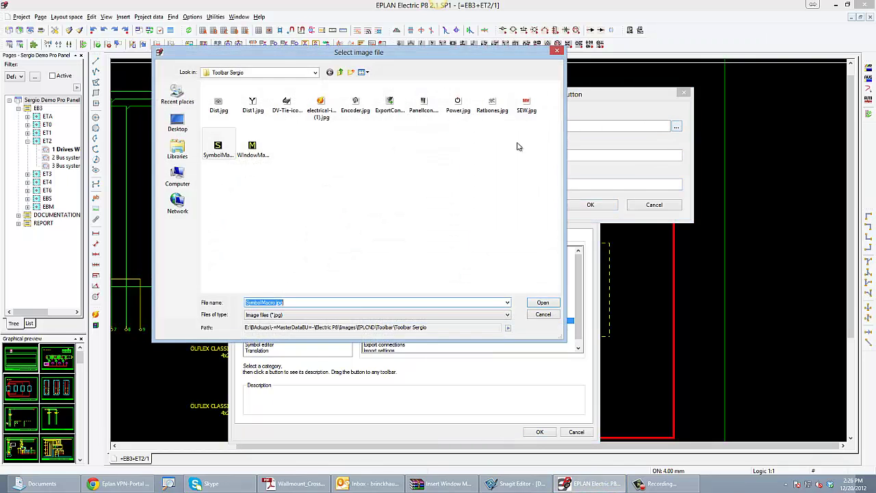
left_click(340, 72)
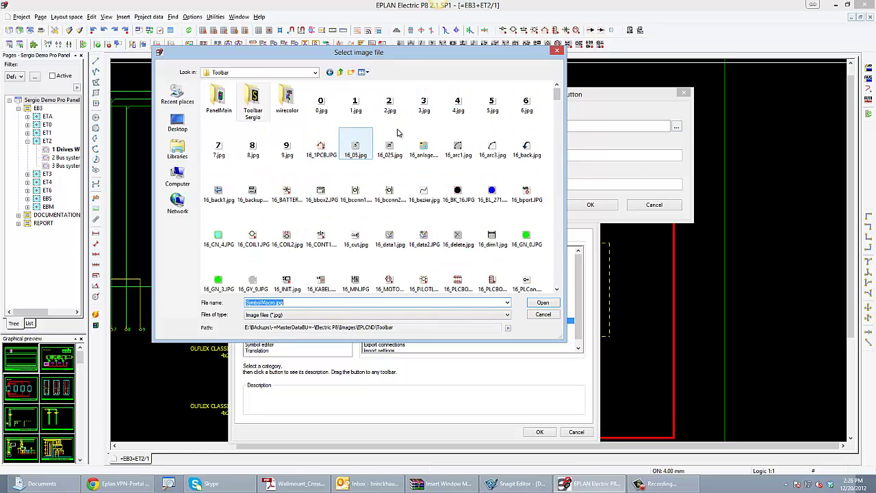
left_click(527, 148)
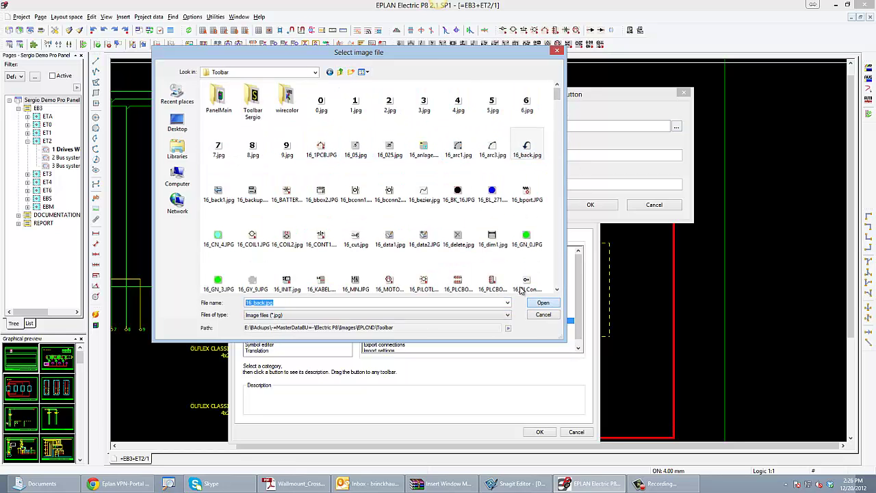
left_click(543, 303)
- Set the Symbol macros button's tooltip to "Go to main toolbar" and make "Macro copy" the from toolbar in its CopyToolBarAction command
left_click(497, 154)
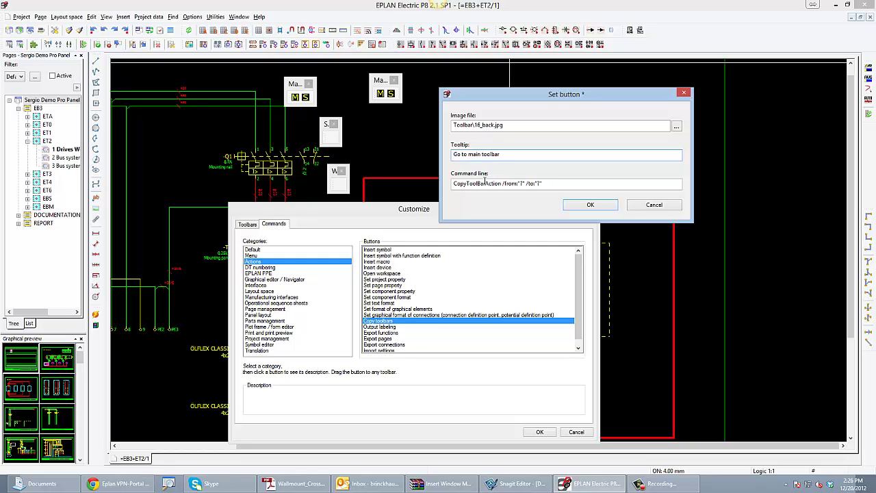
left_click(521, 184)
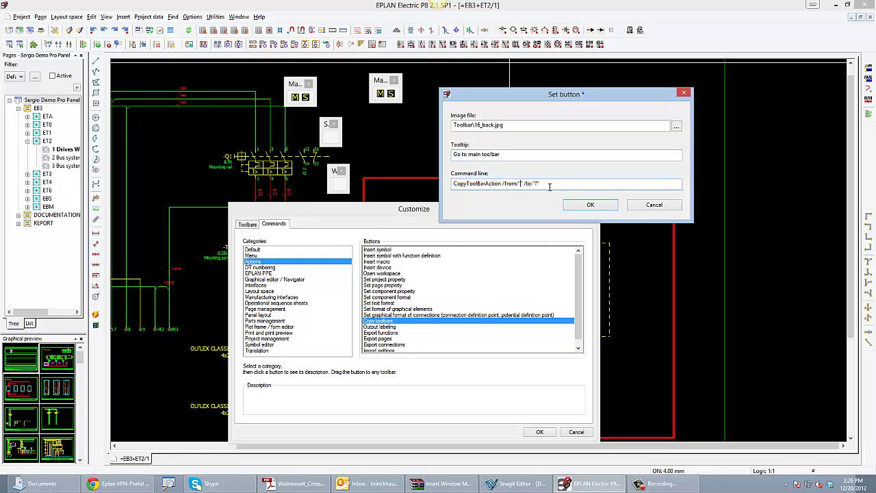
type("Macro copy")
left_click(592, 206)
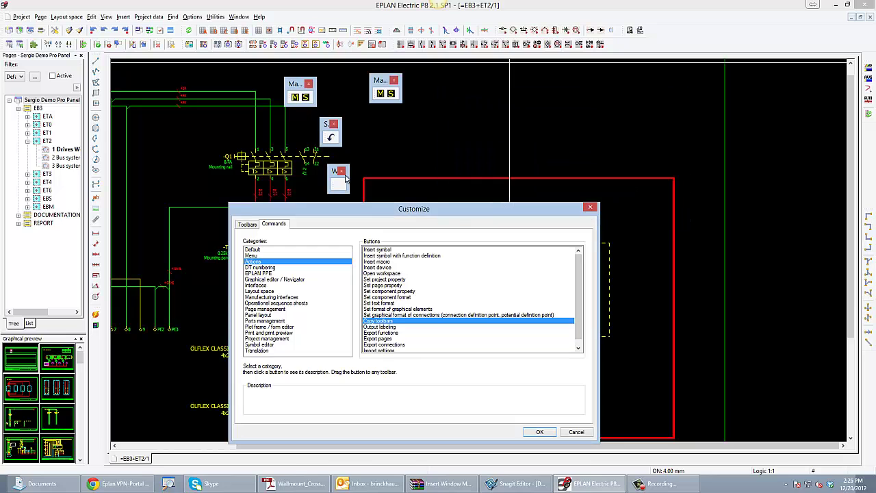
- Add a Copy toolbars button to the Window macros toolbar with the image 16_back.jpg
left_click_drag(381, 326, 339, 186)
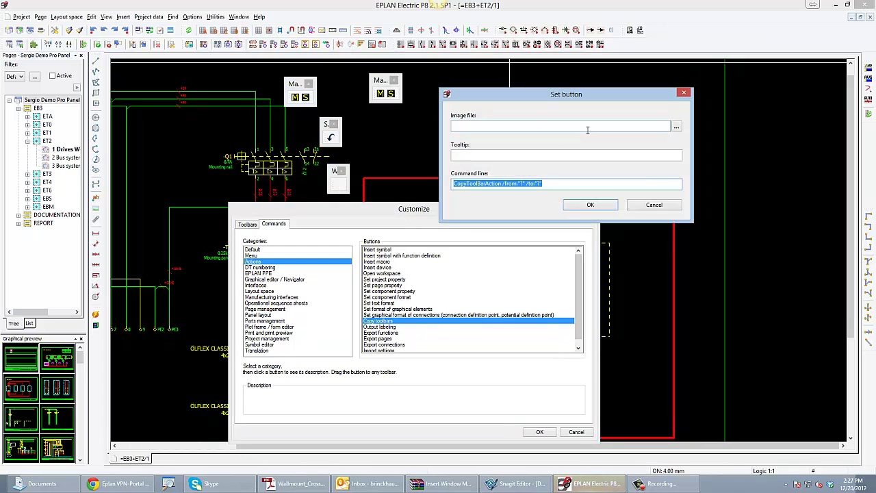
left_click(676, 126)
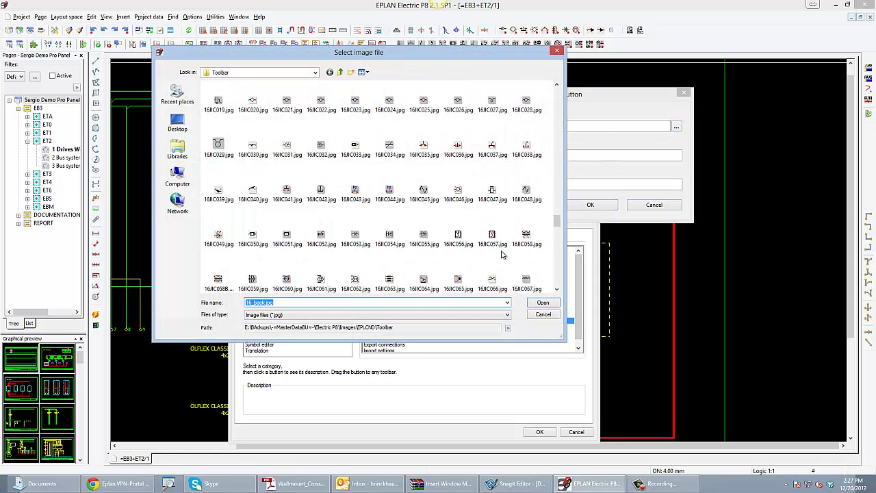
scroll(558, 221, "up", 2)
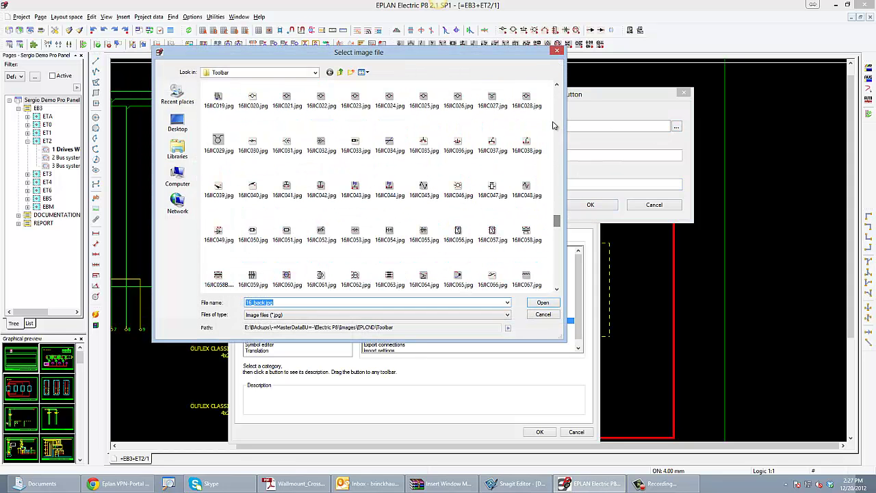
scroll(558, 114, "up", 5)
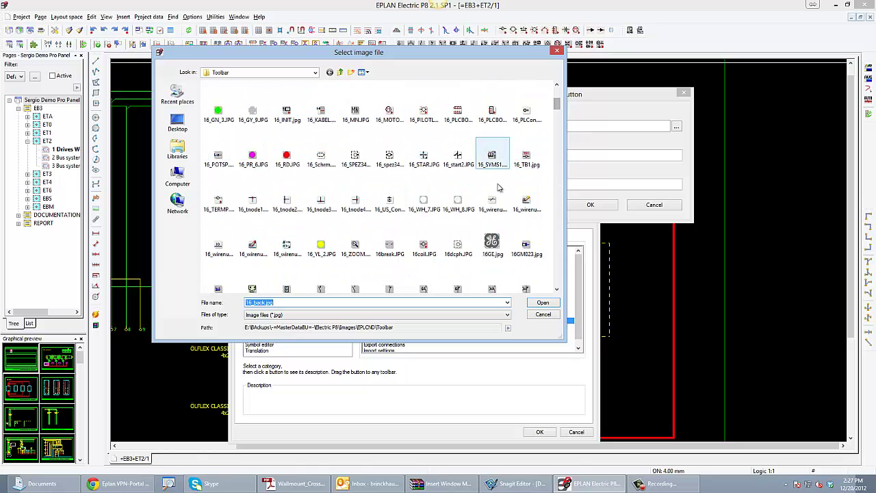
scroll(556, 101, "up", 4)
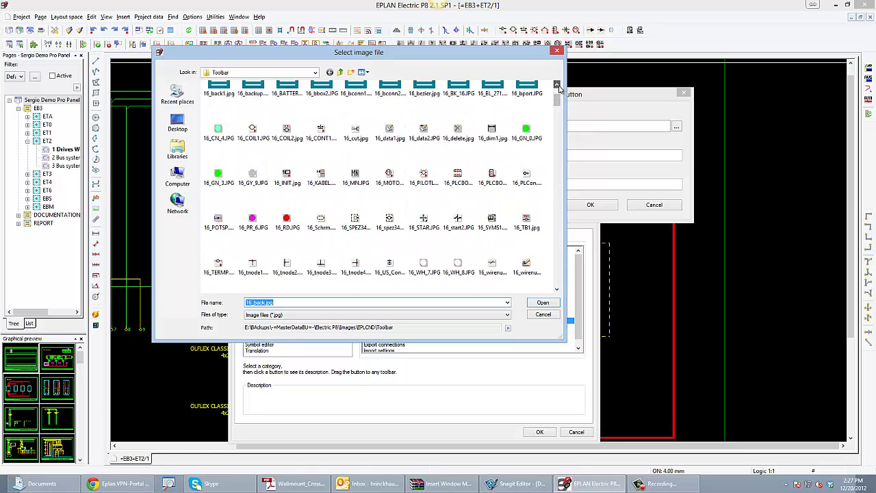
left_click(526, 144)
left_click(541, 303)
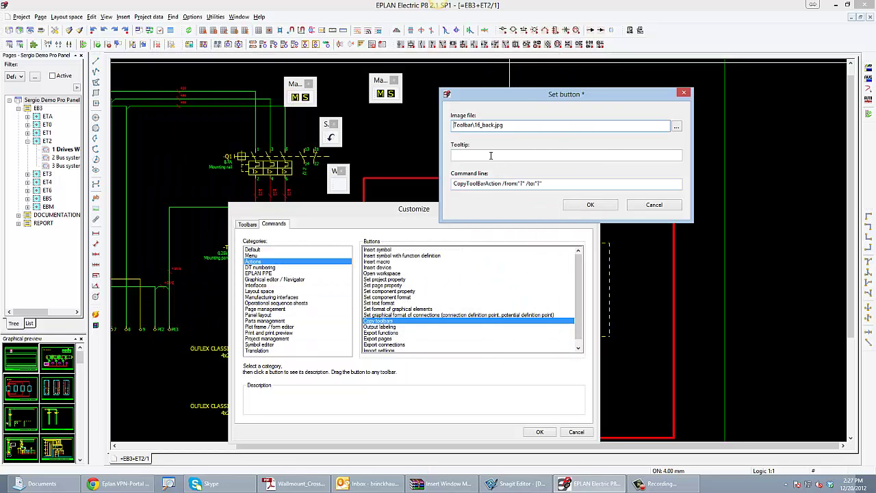
left_click(590, 205)
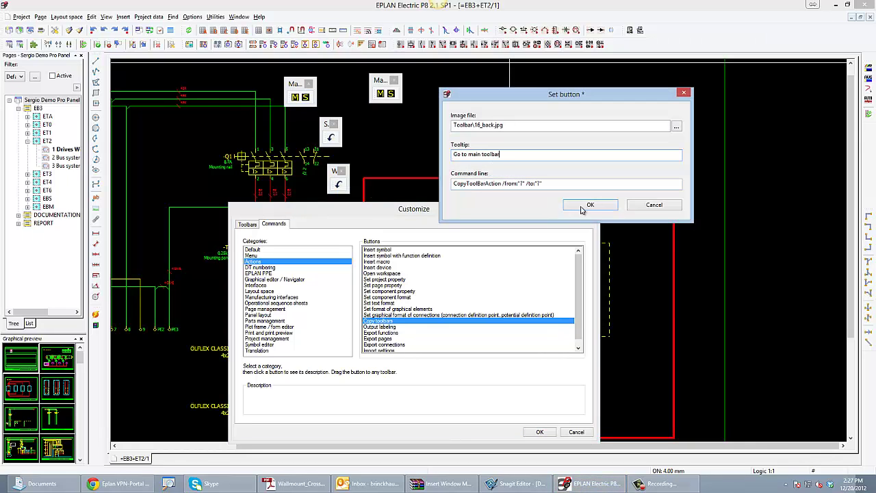
- Give the Window macros button the tooltip "Go to main toolbar" and the command CopyToolBarAction /from:"Macro copy" /to:"Macro main" copied from the Symbol macros button
left_click(580, 206)
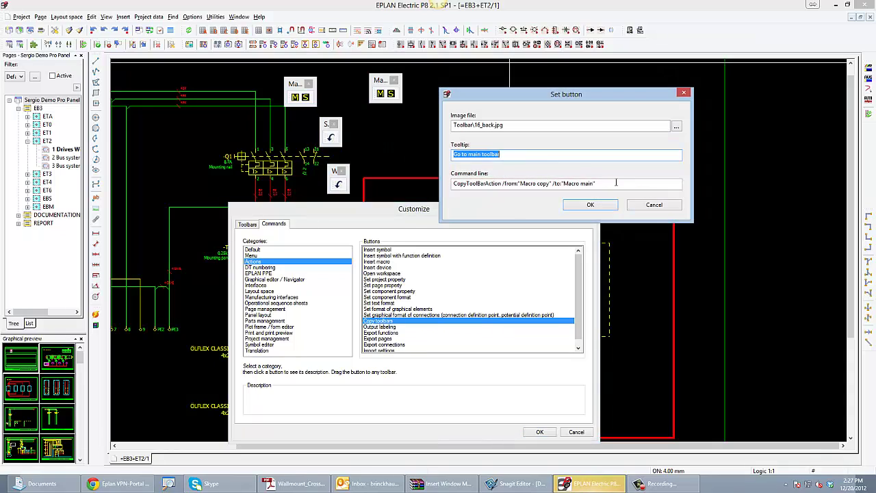
left_click_drag(616, 183, 446, 183)
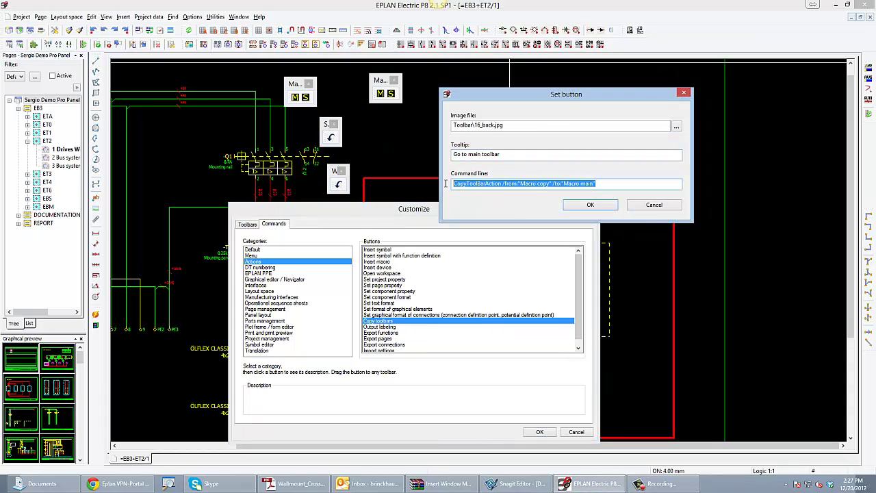
left_click(577, 207)
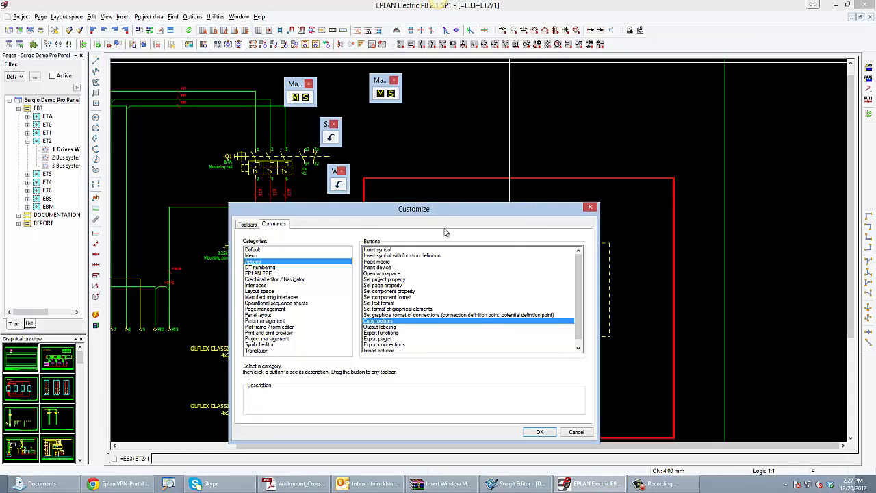
double_click(335, 183)
left_click(593, 183)
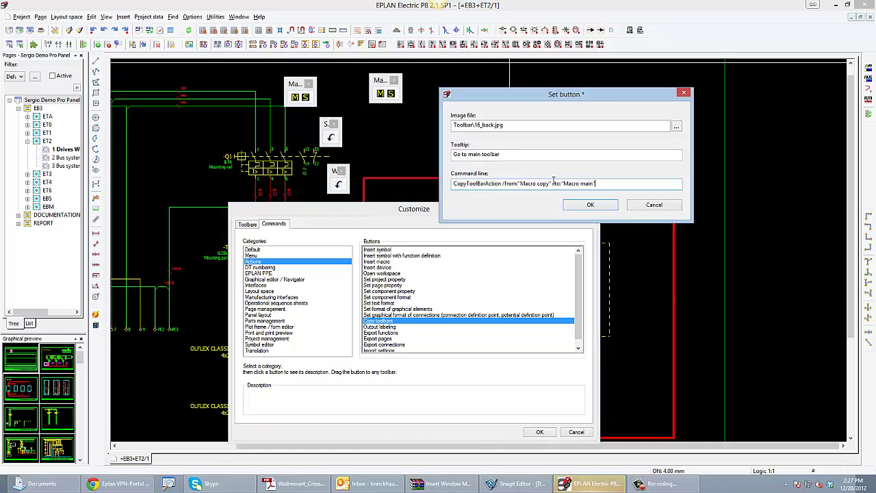
left_click(577, 206)
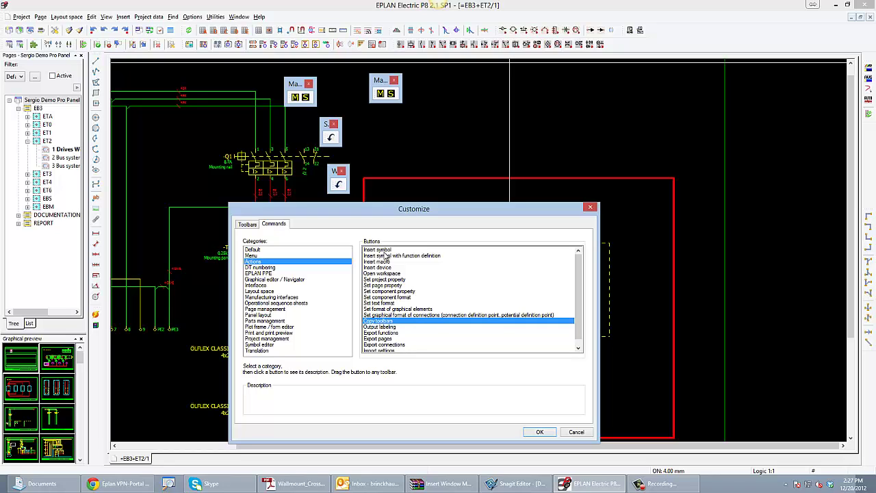
- Add an Insert macro button to the Symbol macros toolbar with the image Encoder.jpg from the custom toolbar image subfolder
left_click_drag(384, 264, 336, 138)
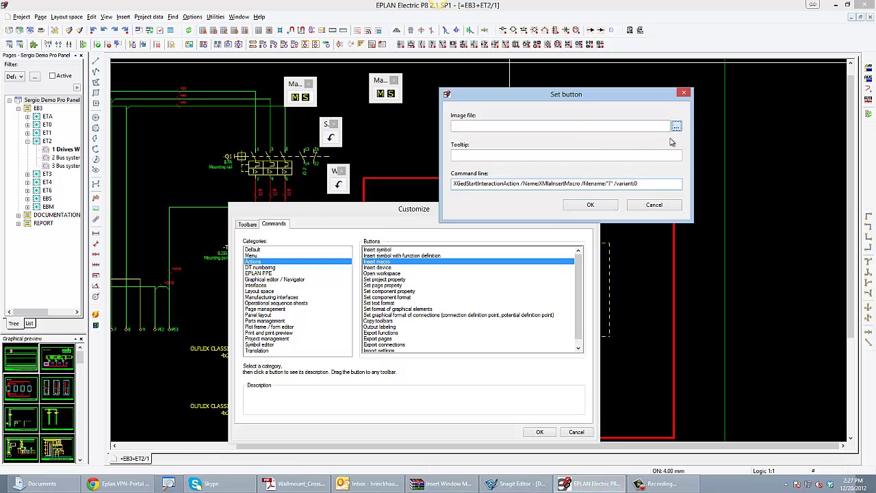
left_click(676, 126)
left_click_drag(558, 223, 563, 86)
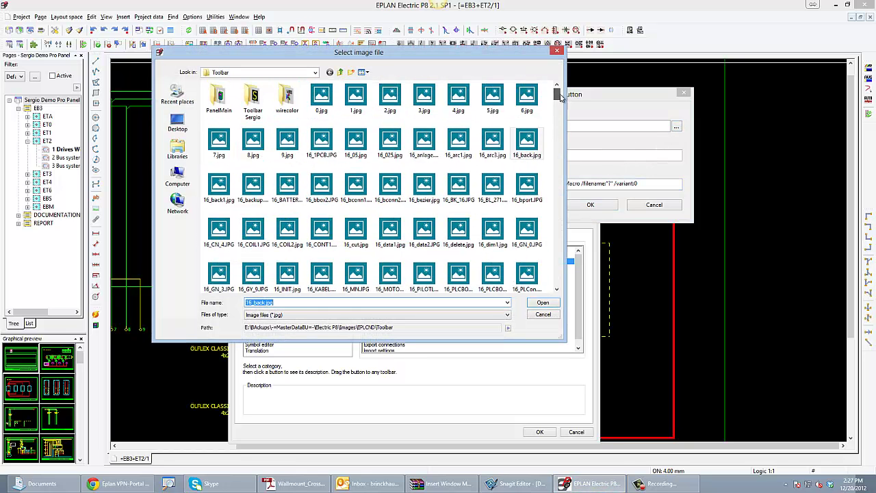
double_click(253, 101)
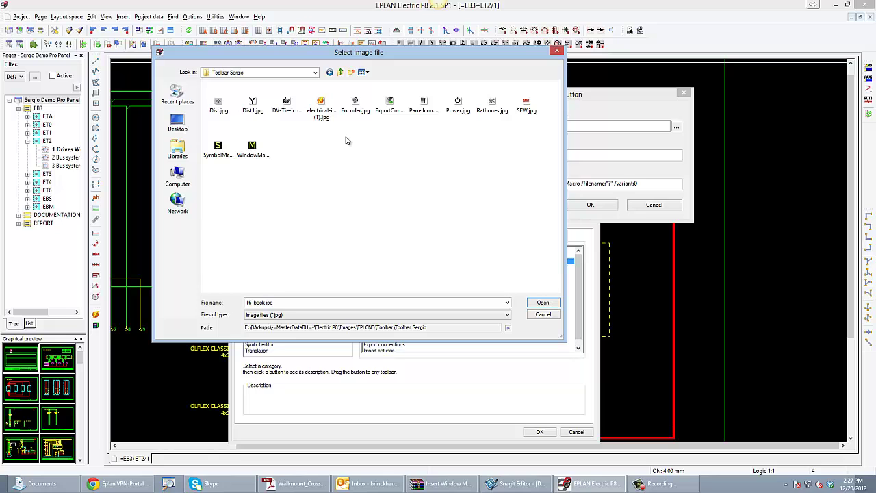
left_click(357, 103)
left_click(543, 305)
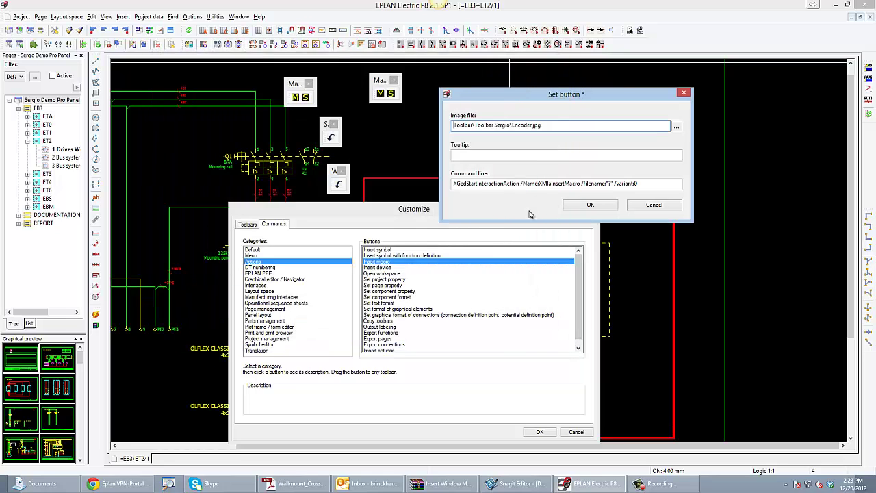
- Set the new Insert macro button's tooltip to "Encoder macro" and save the toolbar customization
left_click(492, 156)
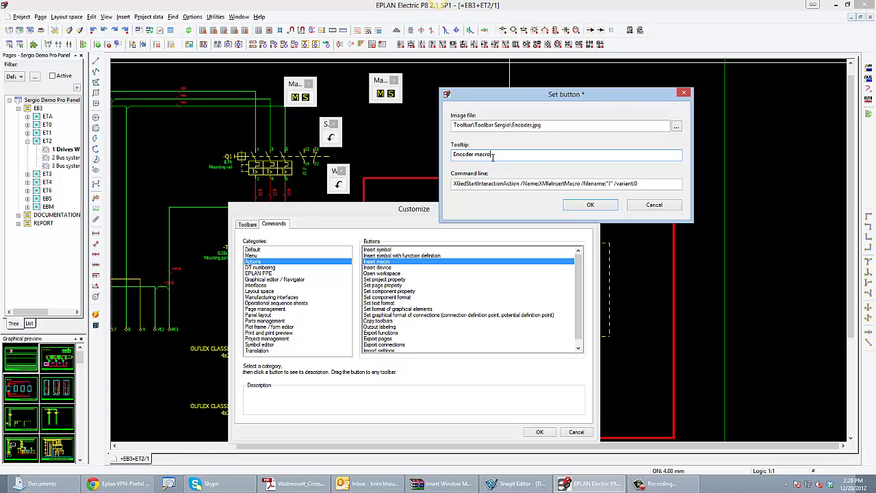
left_click(609, 183)
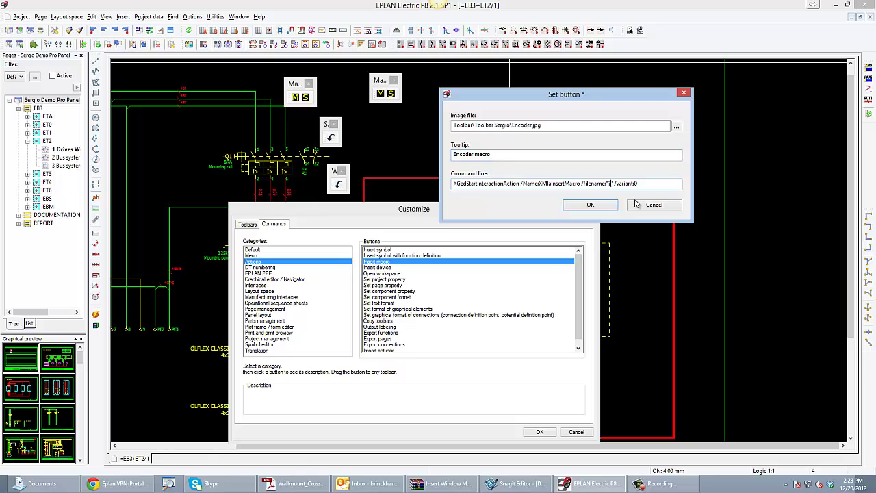
left_click(594, 205)
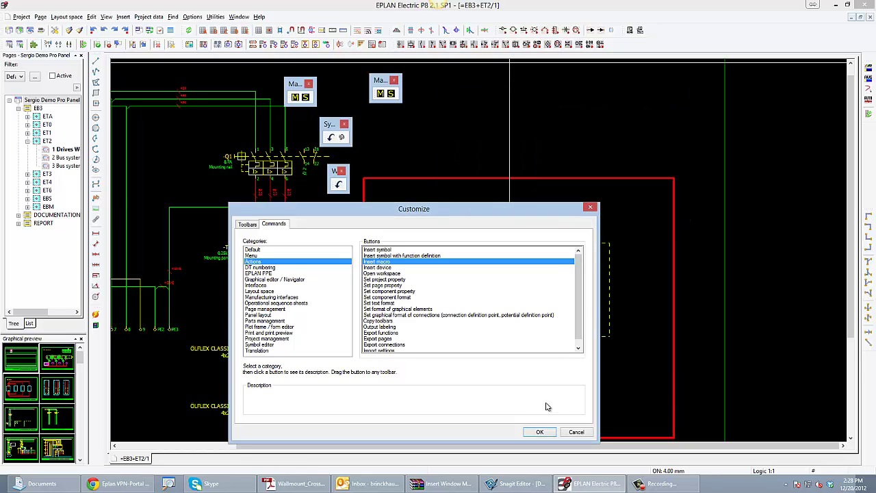
left_click(542, 431)
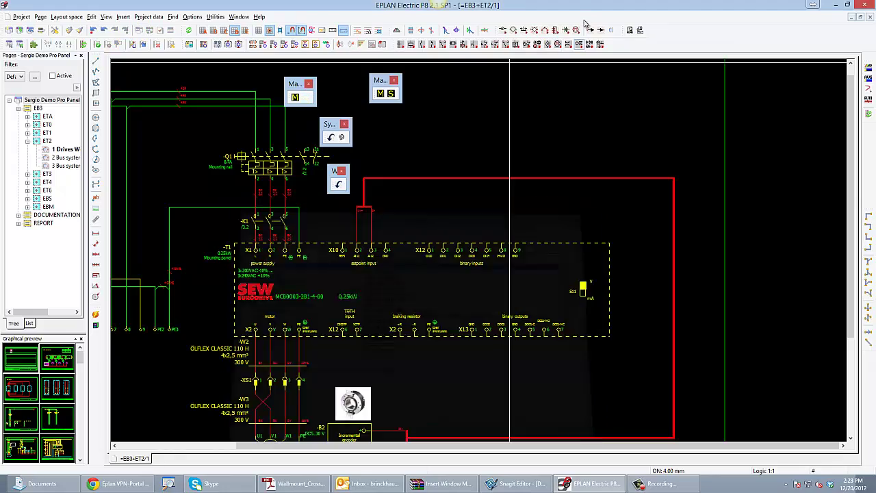
- Check the macro files on the desktop and set the filename in the Encoder macro button's command to "Encoder.ems"
double_click(575, 5)
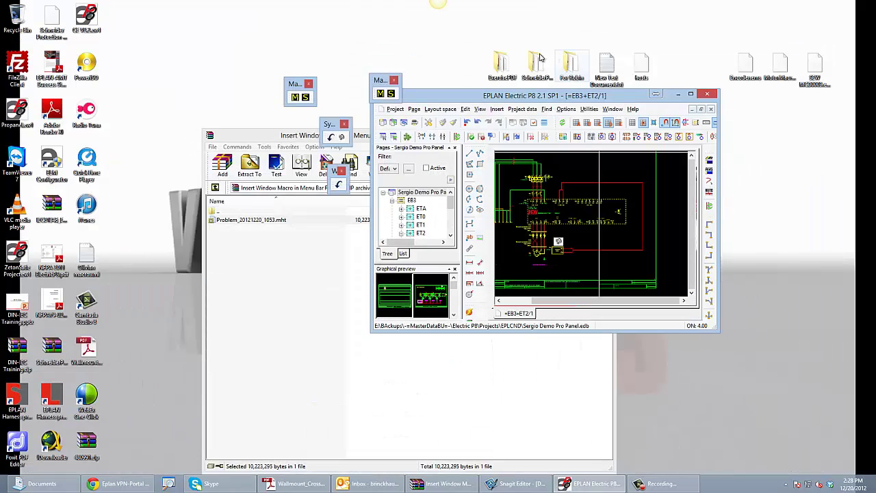
left_click_drag(705, 23, 840, 97)
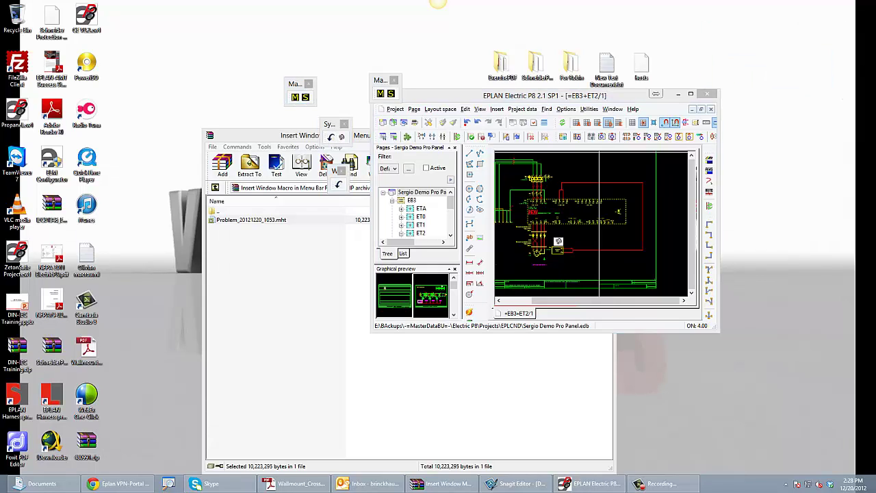
double_click(600, 102)
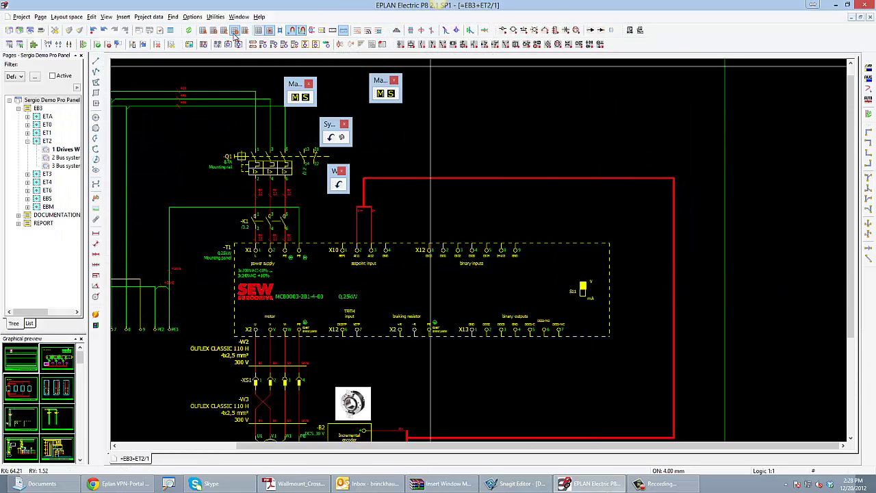
left_click(193, 16)
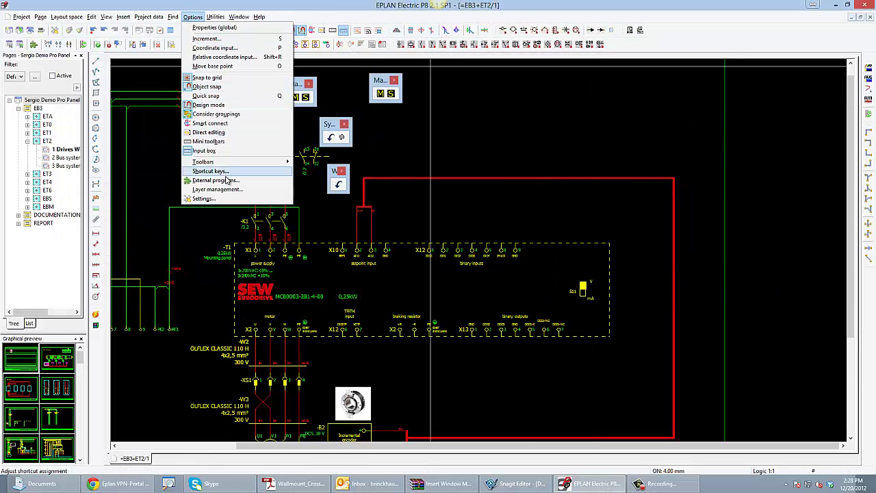
mouse_move(236, 163)
left_click(324, 166)
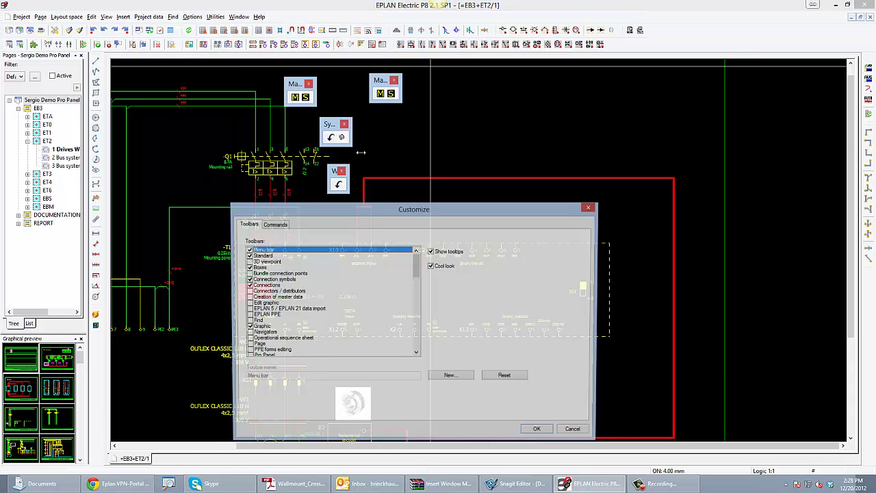
double_click(342, 137)
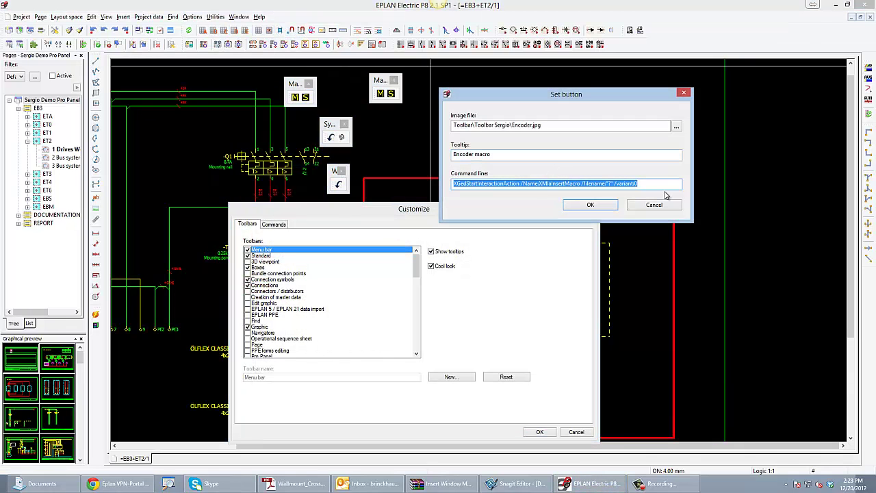
left_click(611, 183)
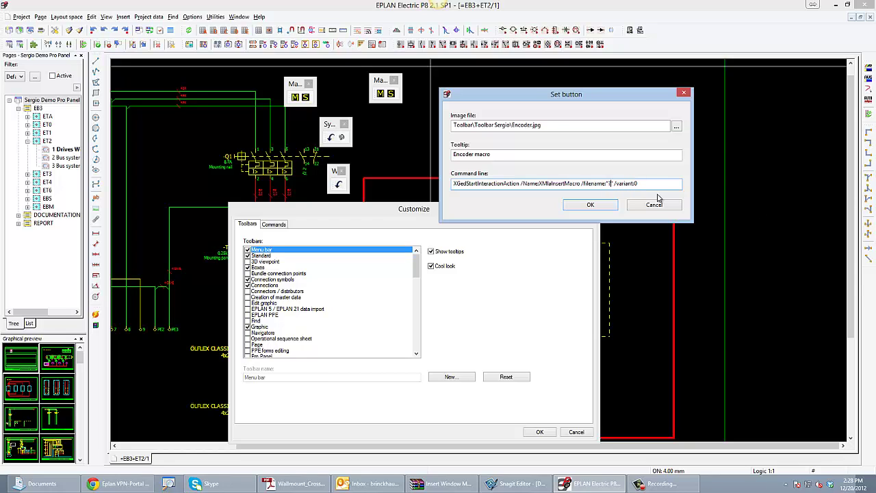
key("BackSpace")
type("Encoder.ems")
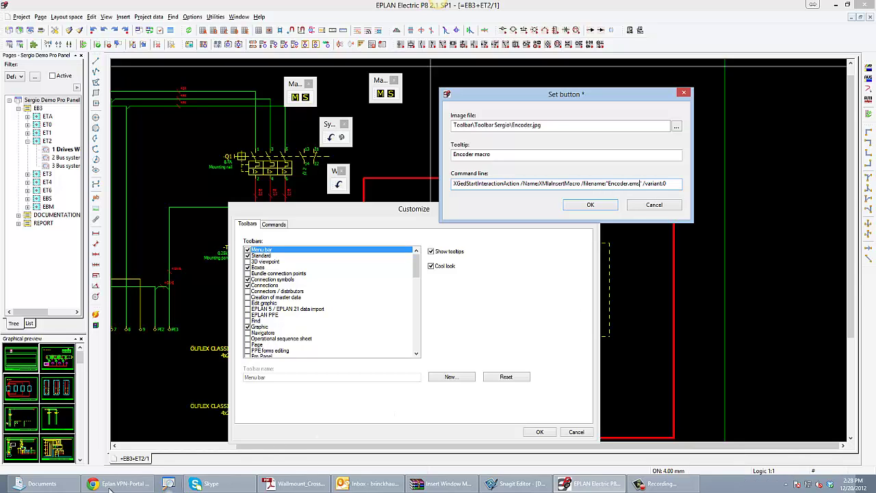
- Locate Encoder.ems on the desktop in a new file browser window and prefix the filename in the button's command with C:\USER\
right_click(41, 483)
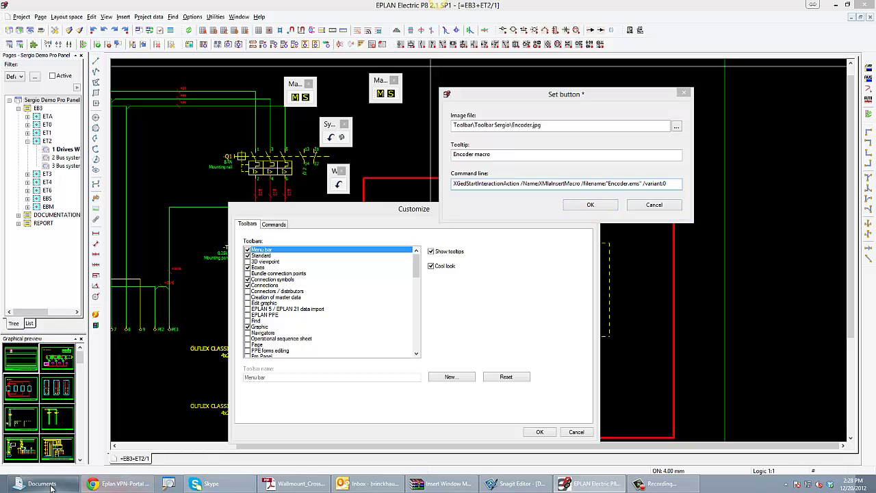
left_click(41, 440)
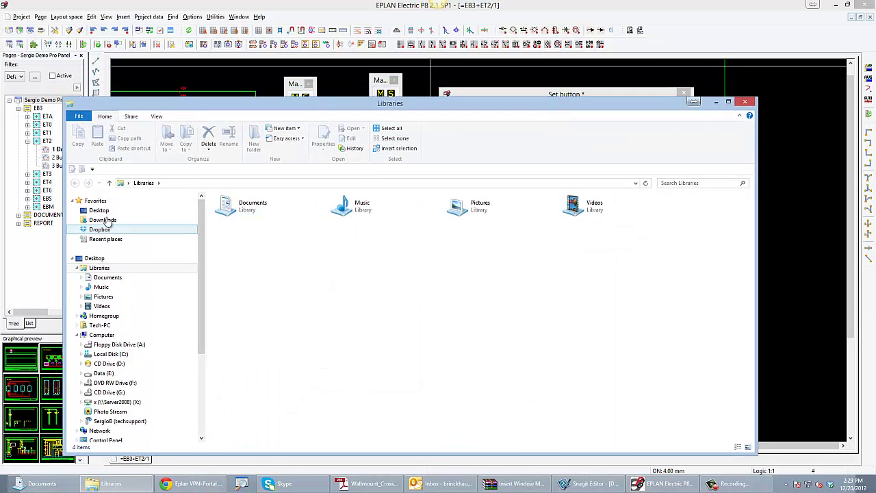
left_click(100, 212)
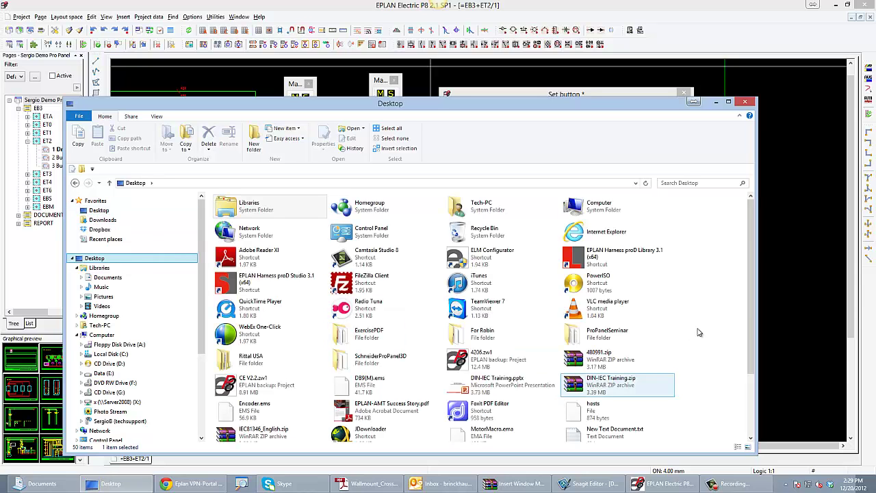
left_click_drag(752, 334, 752, 391)
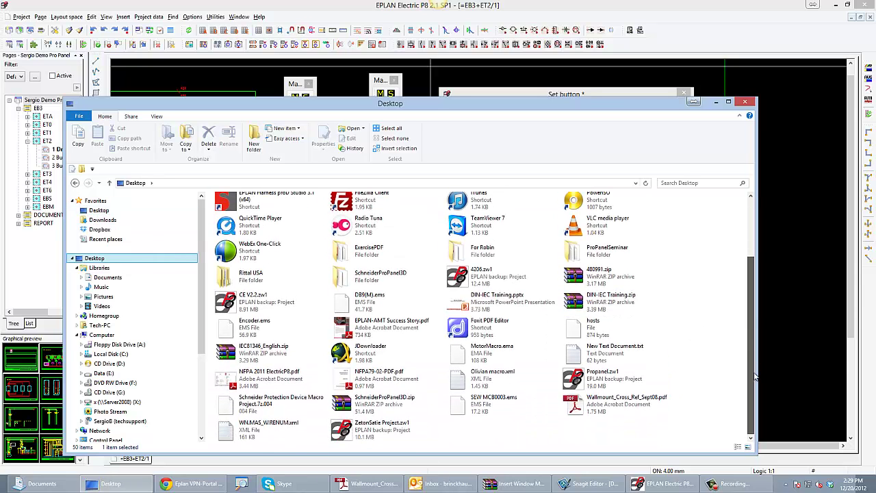
left_click(267, 329)
left_click(188, 183)
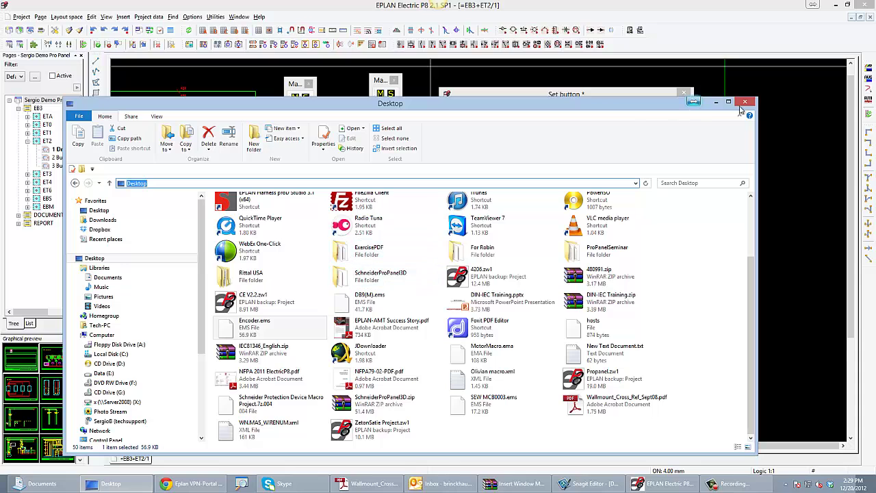
key("alt+F4")
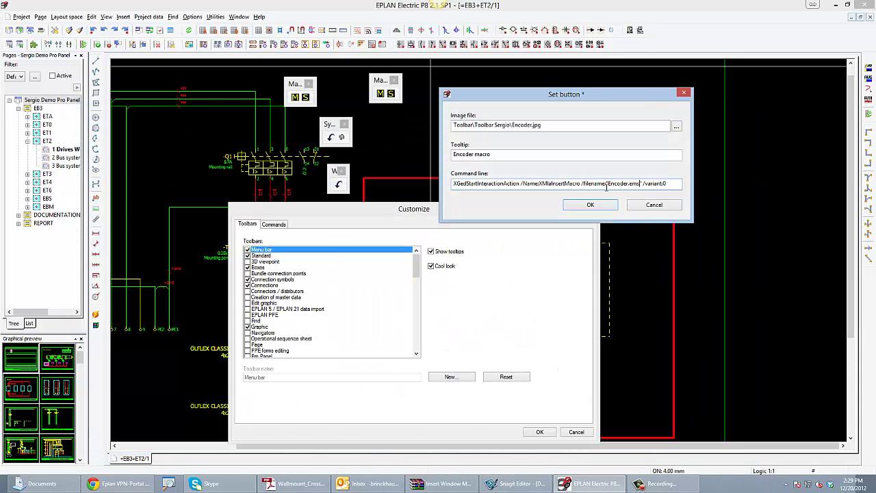
type("C:\\USER\\")
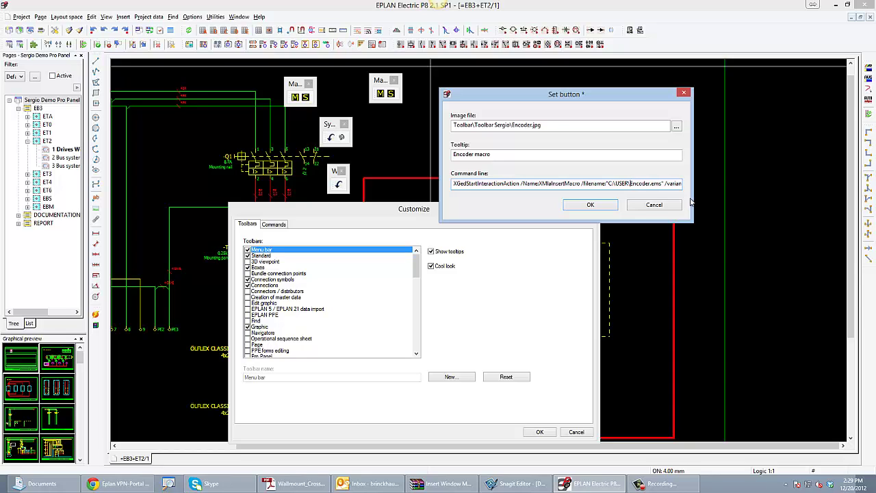
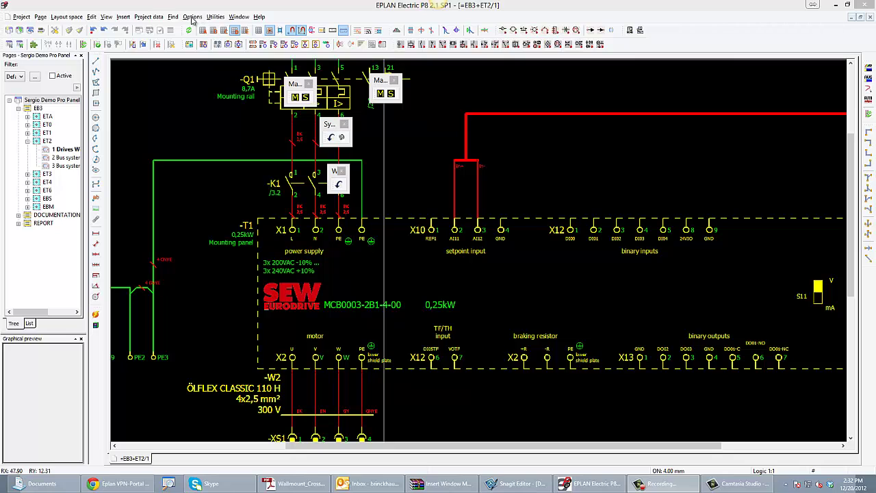
- Remove the USER folder from the Encoder macro button's command so that its filename reads C:\Encoder.ems
left_click(193, 17)
mouse_move(230, 167)
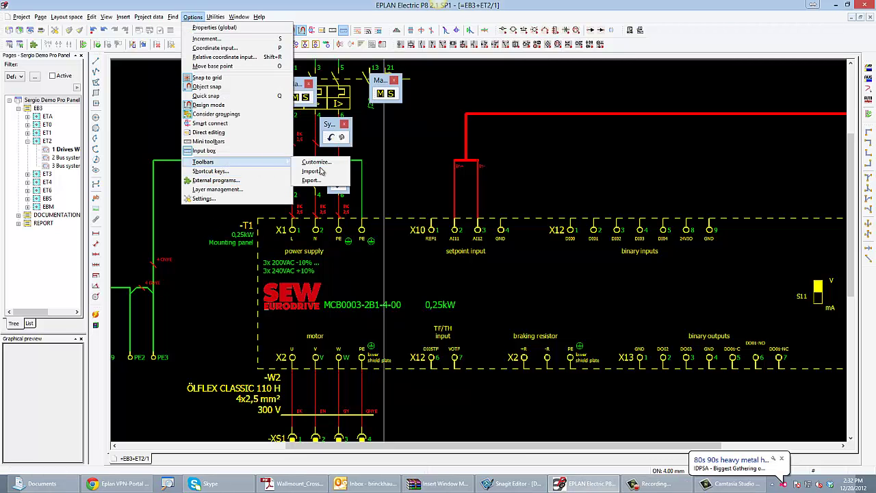
left_click(308, 162)
double_click(344, 139)
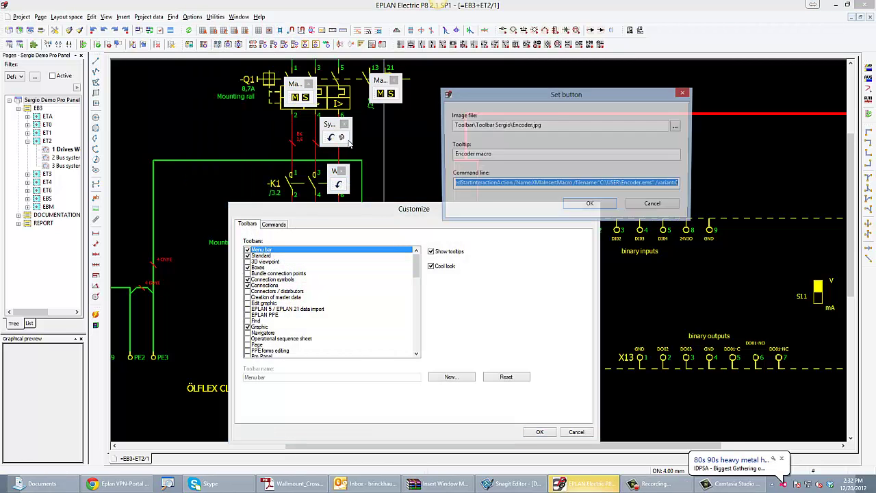
left_click(621, 183)
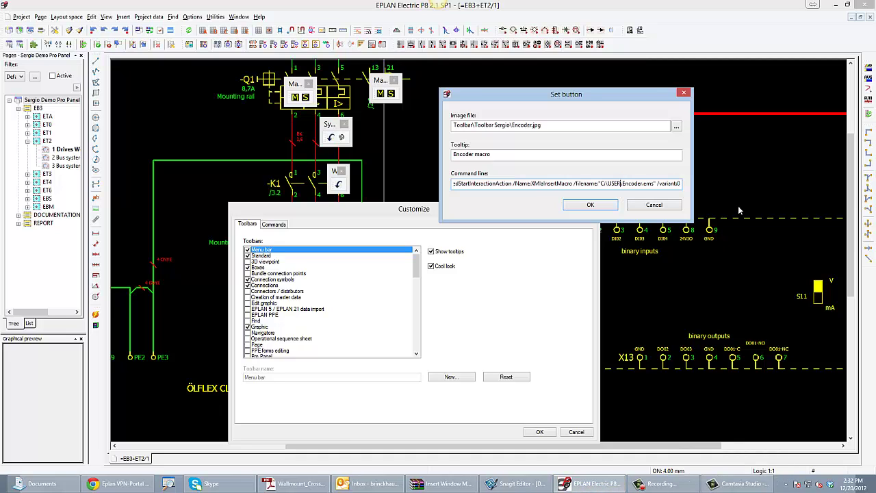
key("BackSpace")
key("BackSpace")
key("BackSpace")
key("BackSpace")
key("BackSpace")
key("BackSpace")
key("BackSpace")
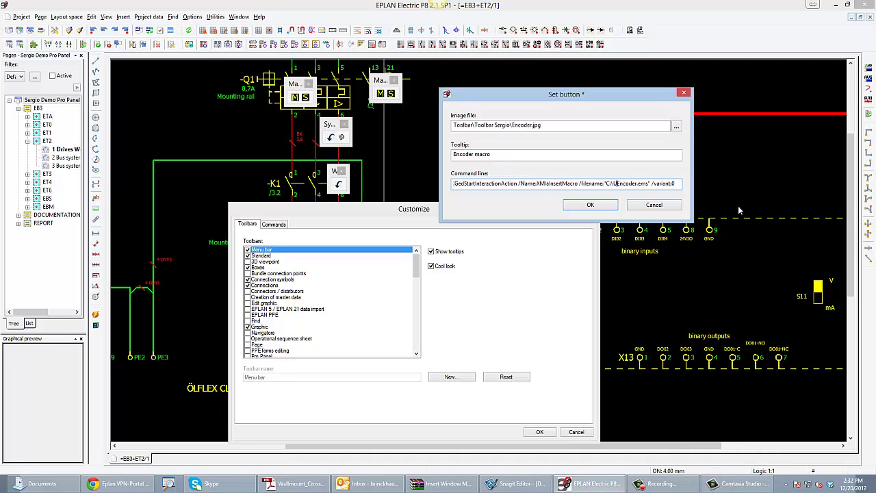
key("BackSpace")
left_click(603, 207)
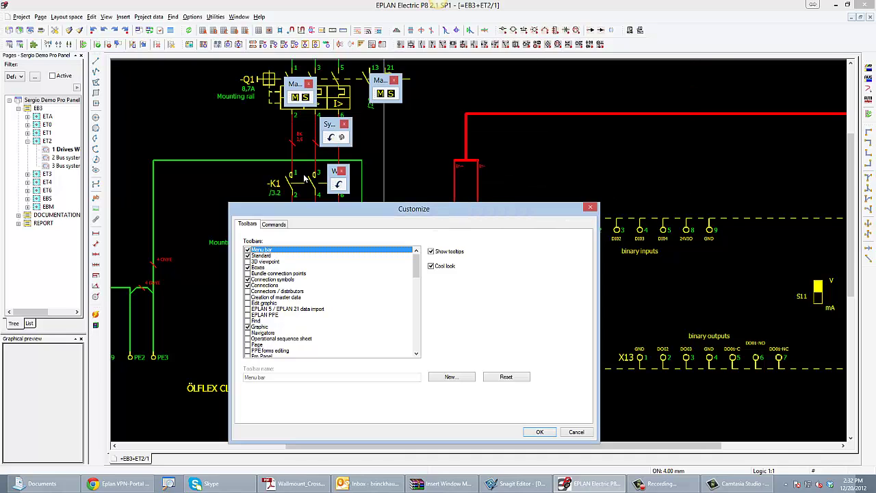
- Add an Insert macro action button to the symbol macro toolbar and assign it the image SEW.jpg
left_click(272, 224)
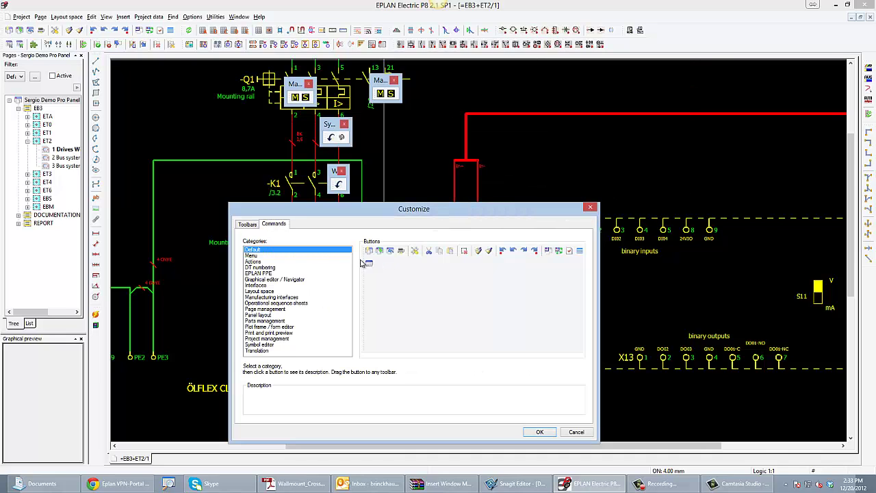
left_click(255, 262)
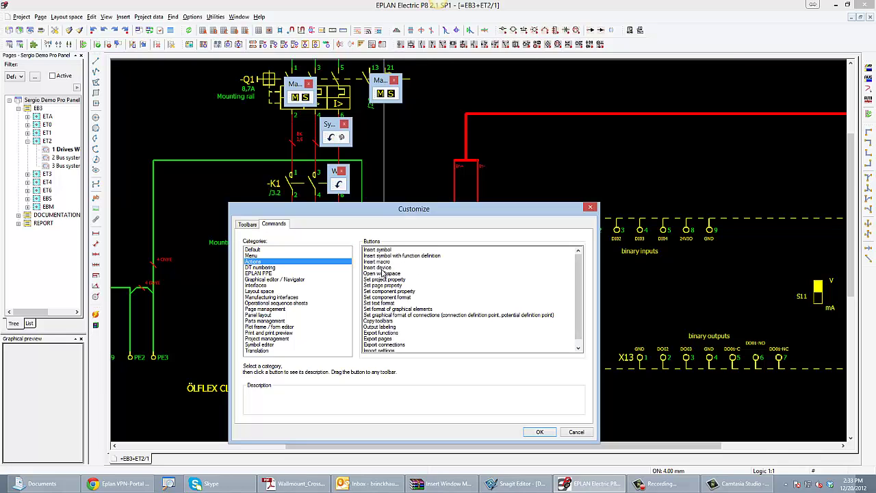
left_click_drag(385, 263, 349, 145)
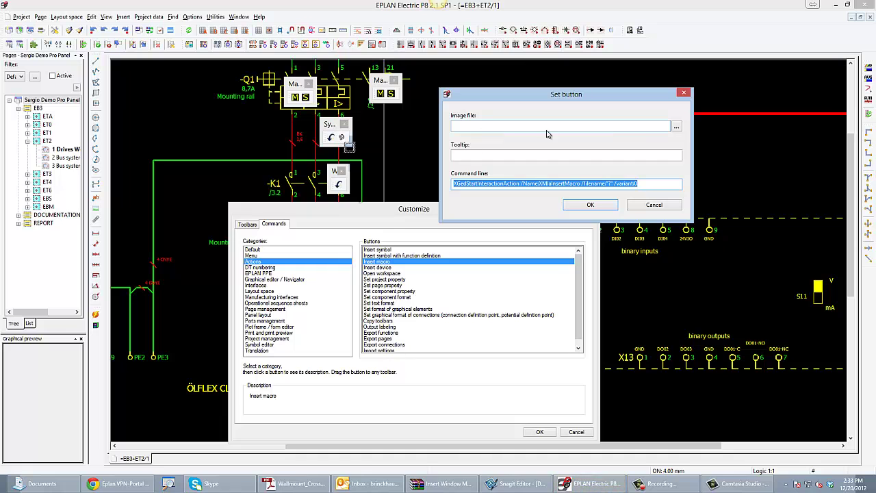
left_click(676, 126)
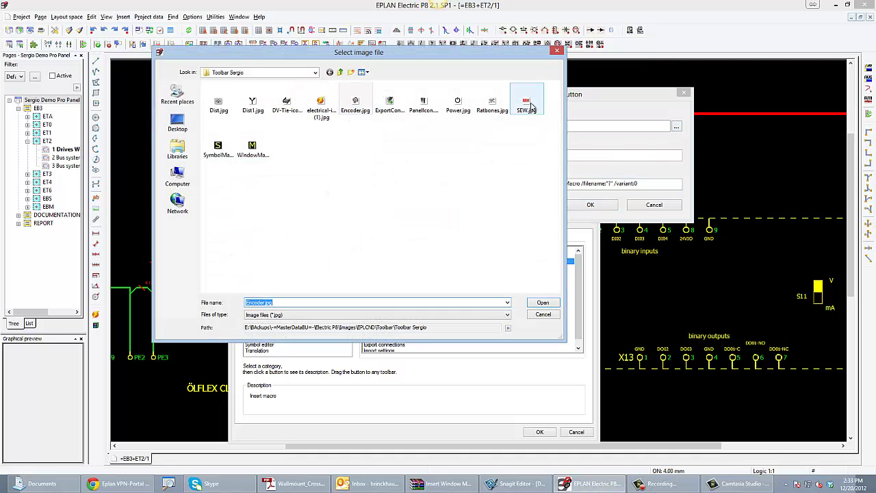
left_click(531, 106)
left_click(541, 302)
- Set the new button's tooltip to "SEW Drive macro" and the filename in its command line to SEW MCB0003.ems
left_click(480, 155)
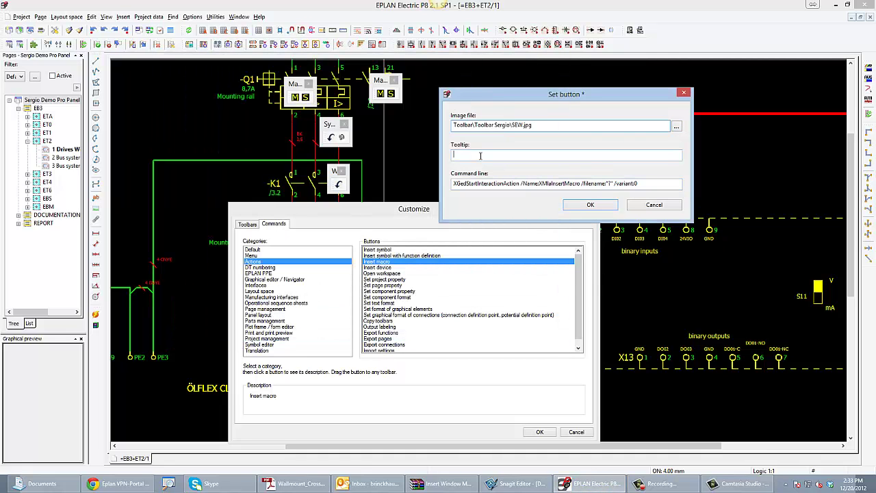
type("SEW Drive macro")
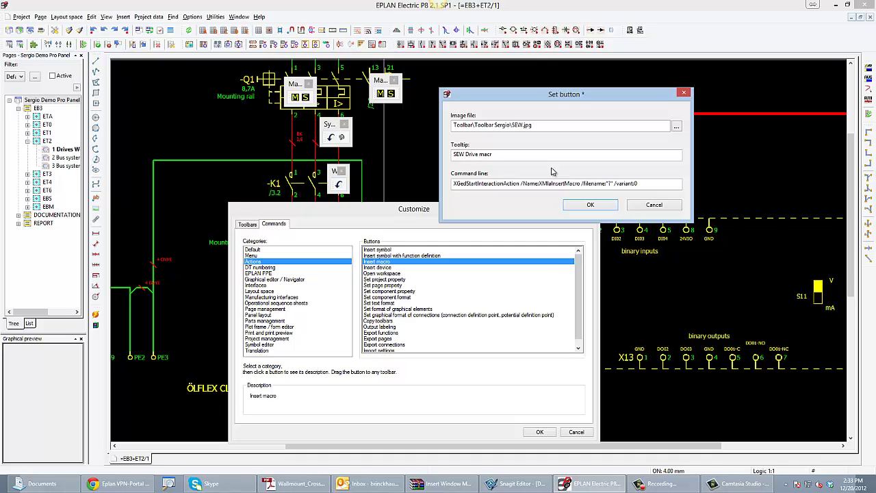
left_click(607, 183)
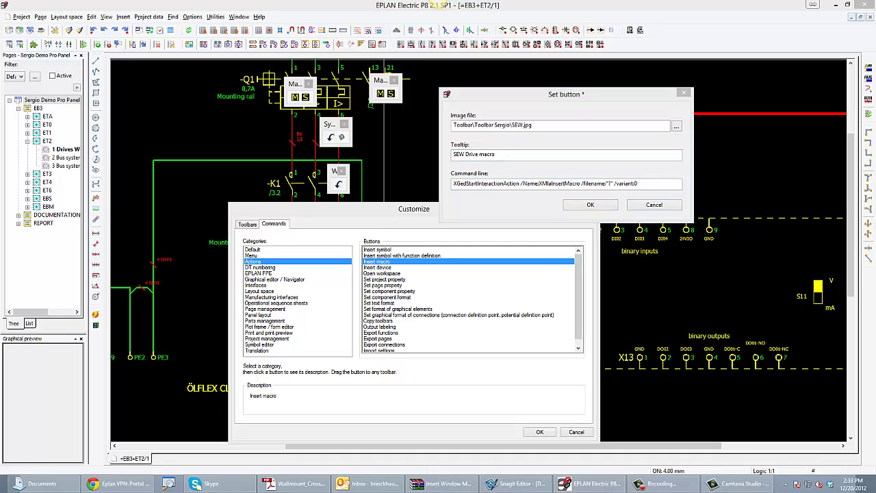
left_click(608, 184)
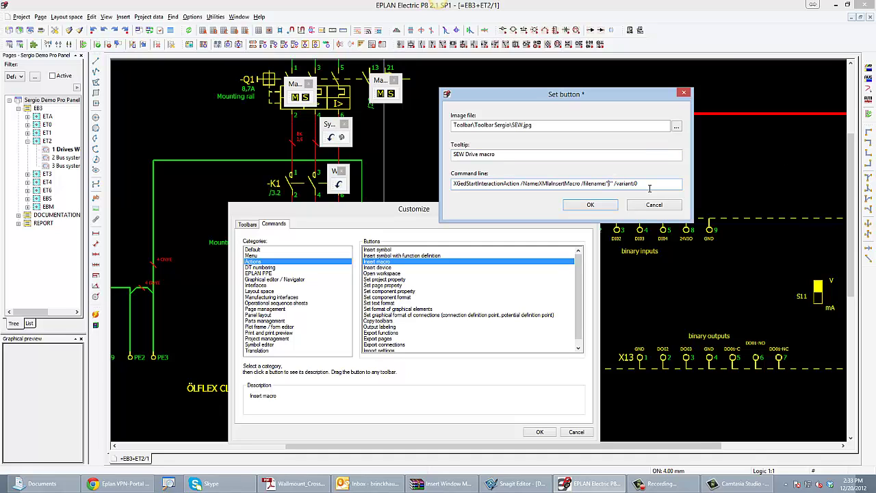
type("SEW MCB0003")
type(".ems")
left_click(592, 206)
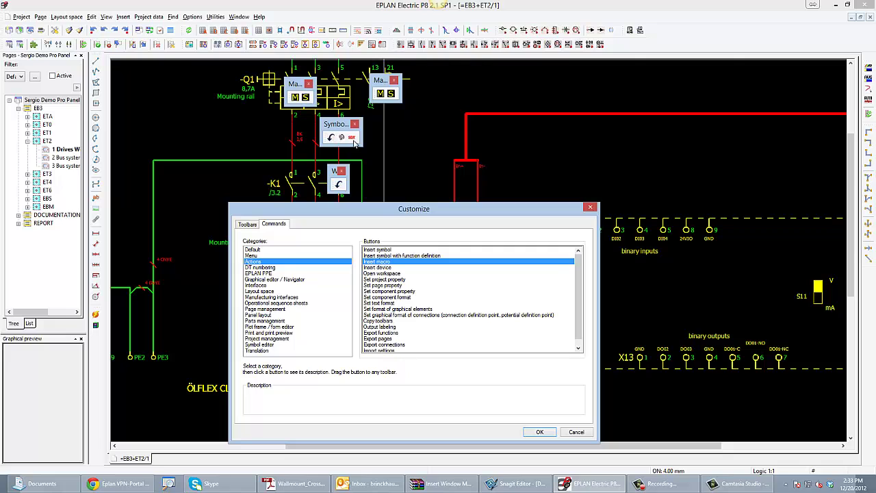
- Add an Insert macro action button to the window macro toolbar and assign it the image DV-Tie-icon.jpg
left_click_drag(377, 265, 340, 184)
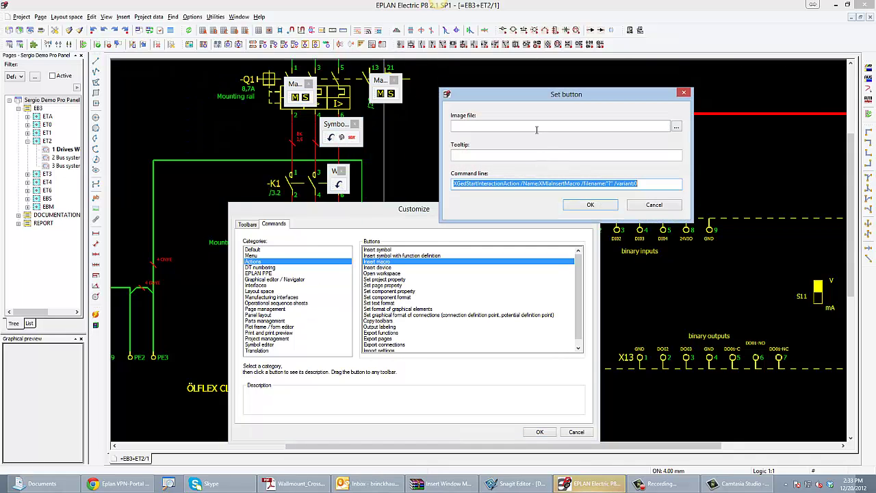
left_click(676, 129)
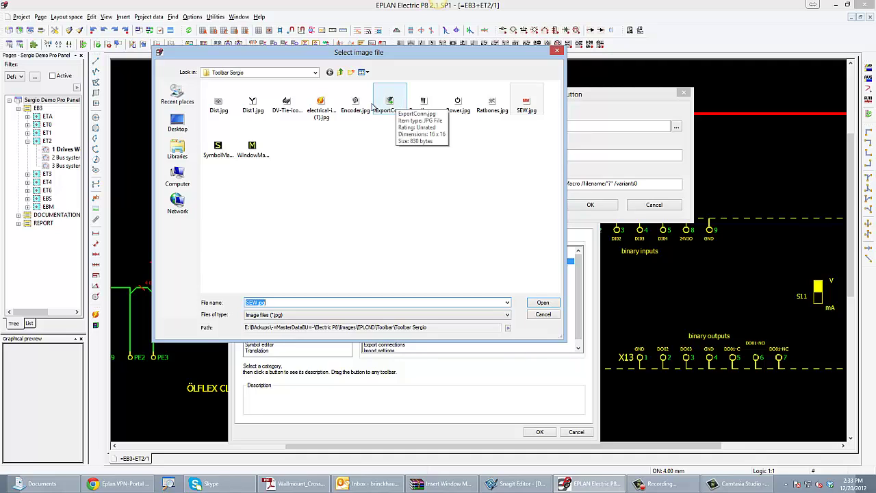
left_click(286, 102)
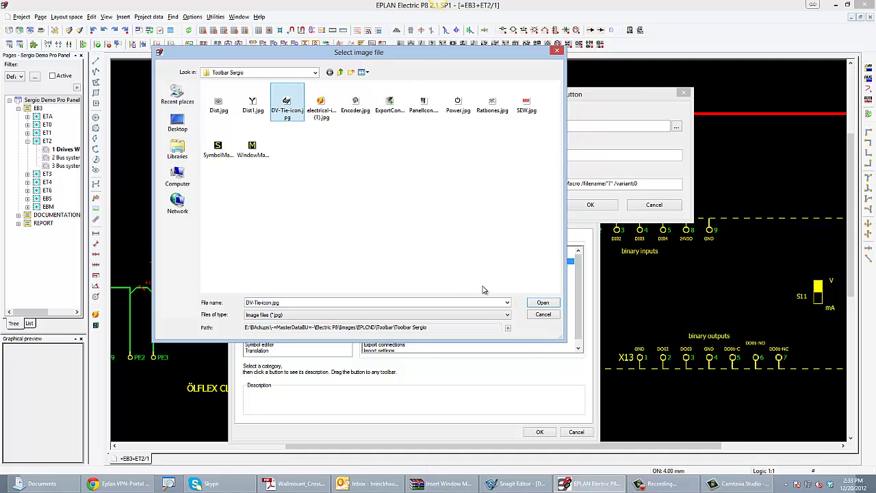
left_click(544, 303)
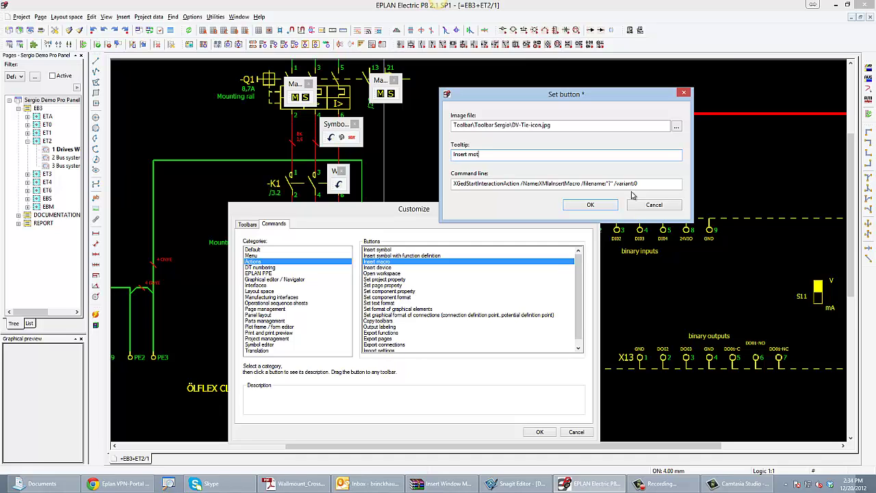
- Give the button the tooltip "Insert motor macro" and the command filename MotorMacro.ema, and save the toolbar customization
type("or macro")
key("F9")
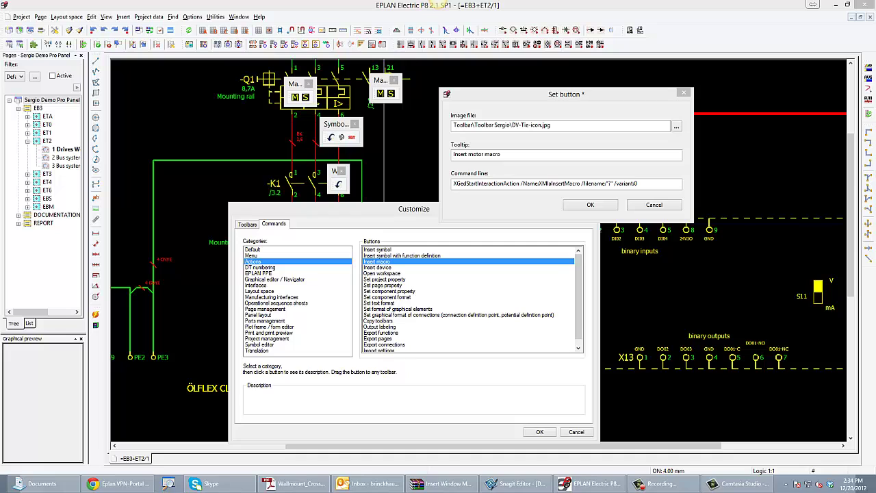
left_click(609, 183)
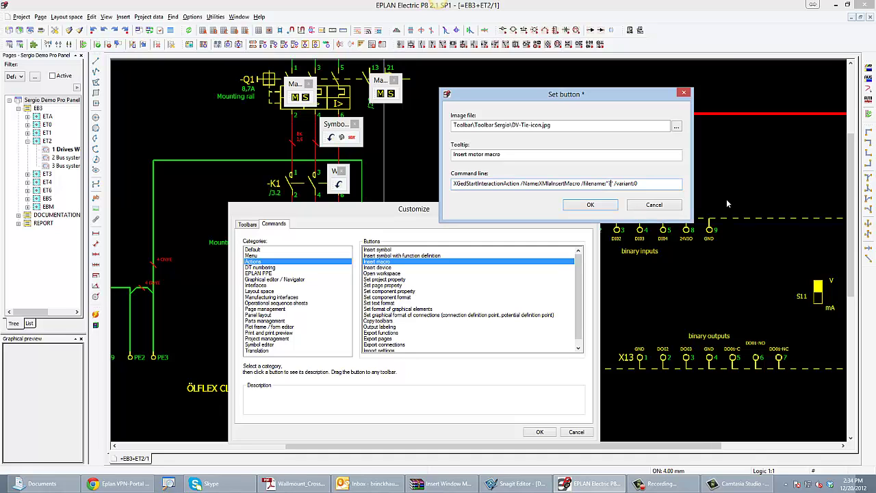
type("MotorMacro.ema")
left_click(597, 205)
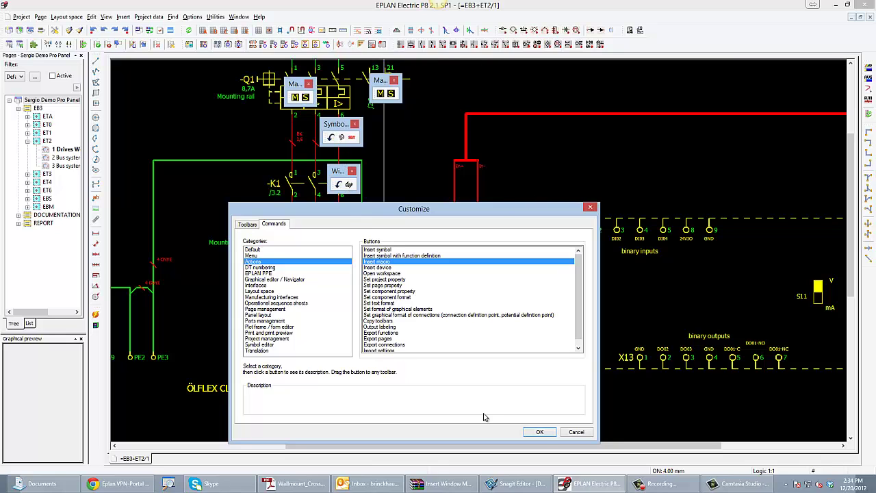
left_click(540, 431)
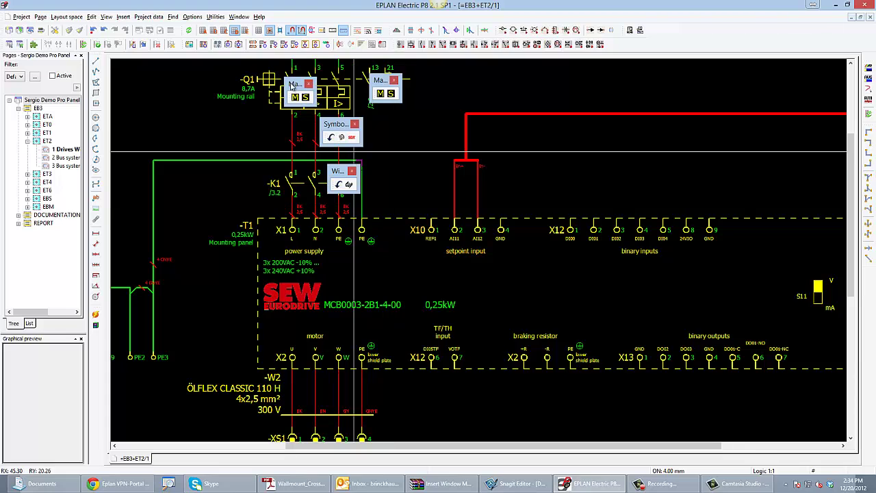
- Dock one main macro toolbar at the end of the second toolbar row and close the other three floating macro toolbars
left_click_drag(294, 85, 634, 45)
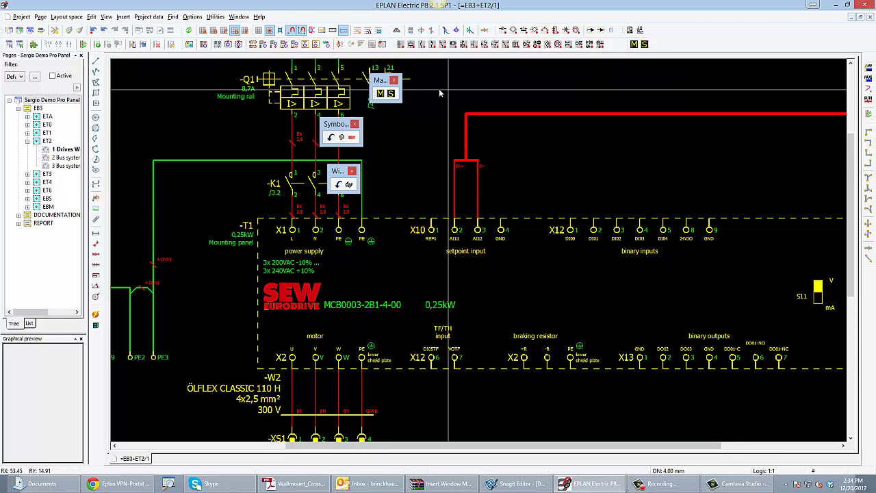
left_click(395, 81)
left_click(354, 124)
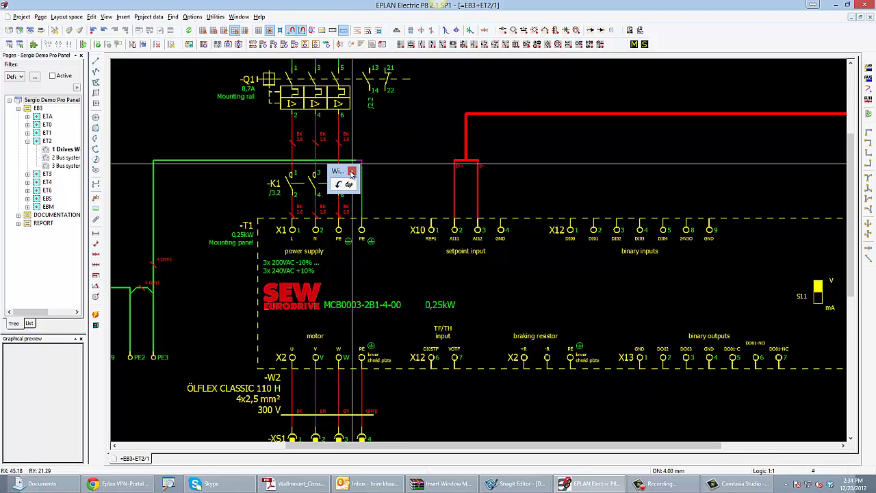
left_click(350, 171)
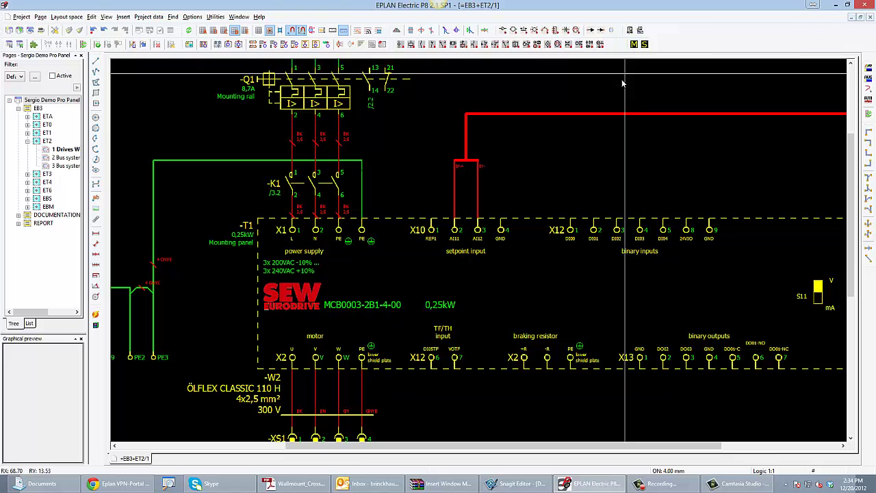
- Delete the SEW drive and the motor circuit with its breaker, contactor, cables and motor from the schematic page
scroll(495, 144, "down", 3)
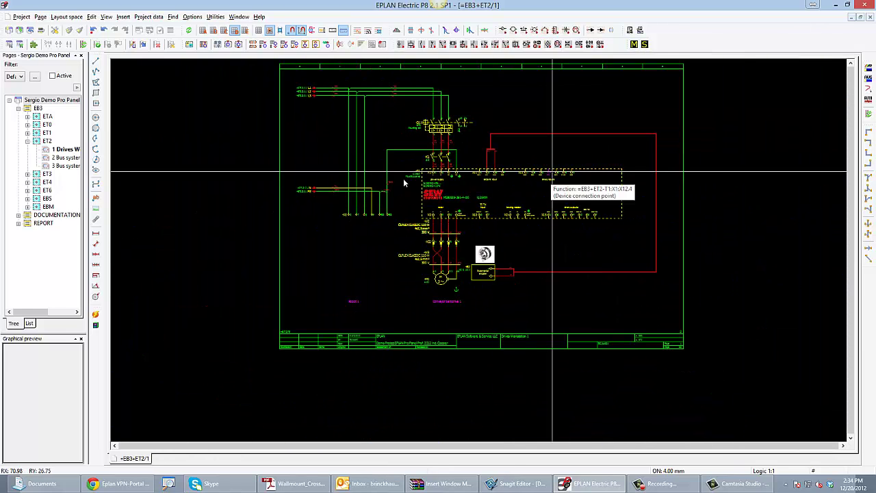
left_click_drag(405, 169, 634, 223)
key("Delete")
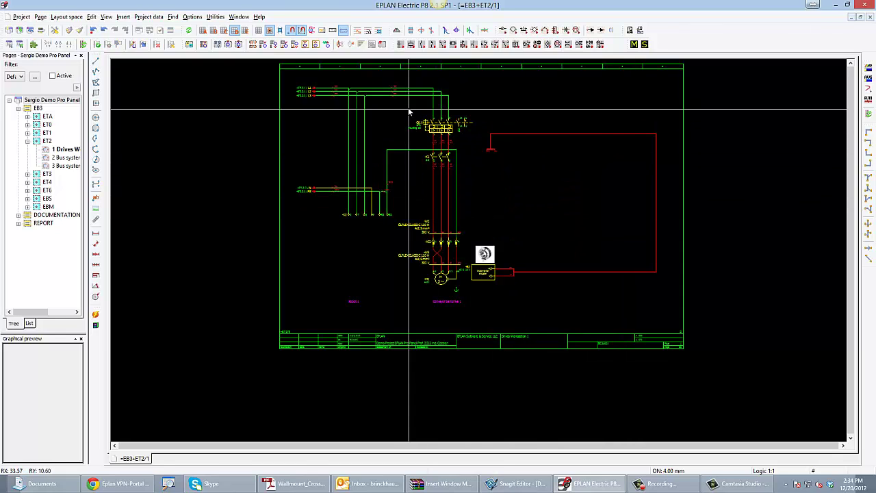
left_click(410, 106)
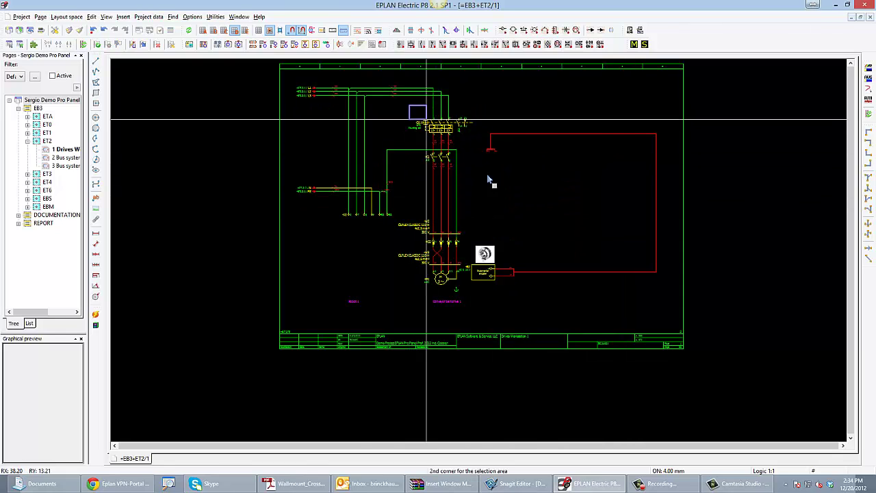
left_click(464, 294)
key("Delete")
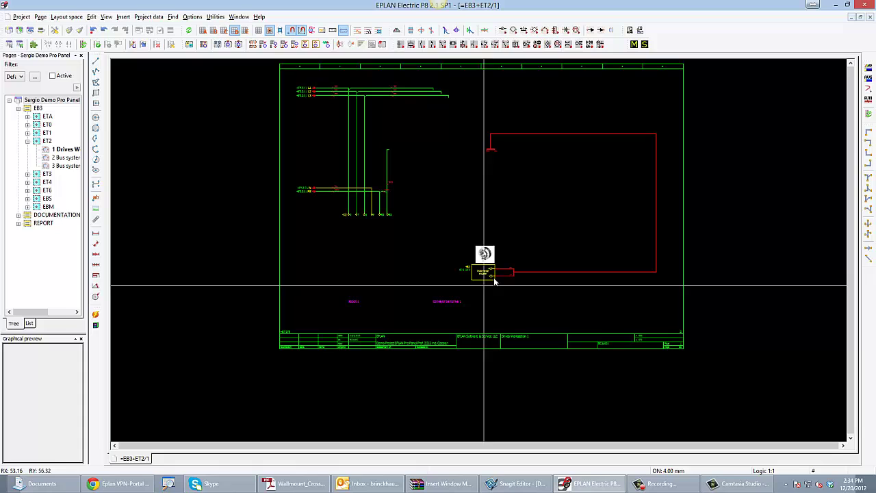
- Delete the incremental encoder and its picture from the schematic page
left_click(463, 228)
left_click(499, 294)
key("Delete")
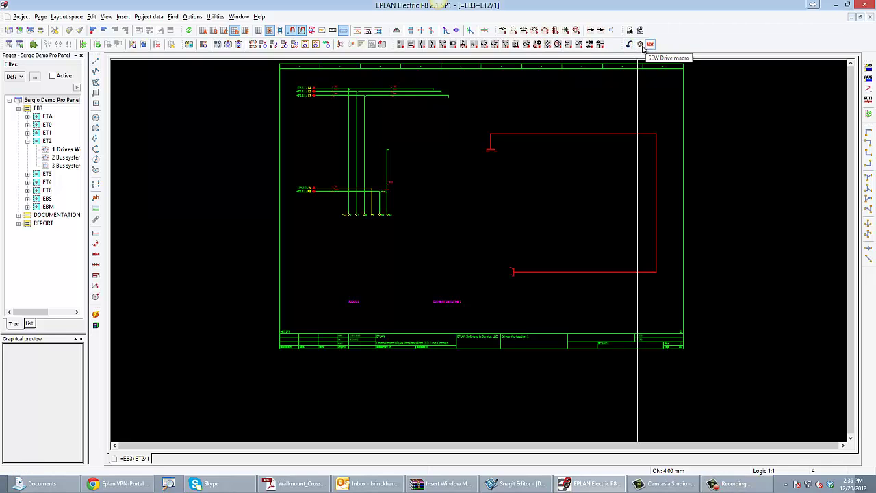
- Insert the encoder macro at the open end of the lower red cable, using the Number insertion mode
left_click(640, 45)
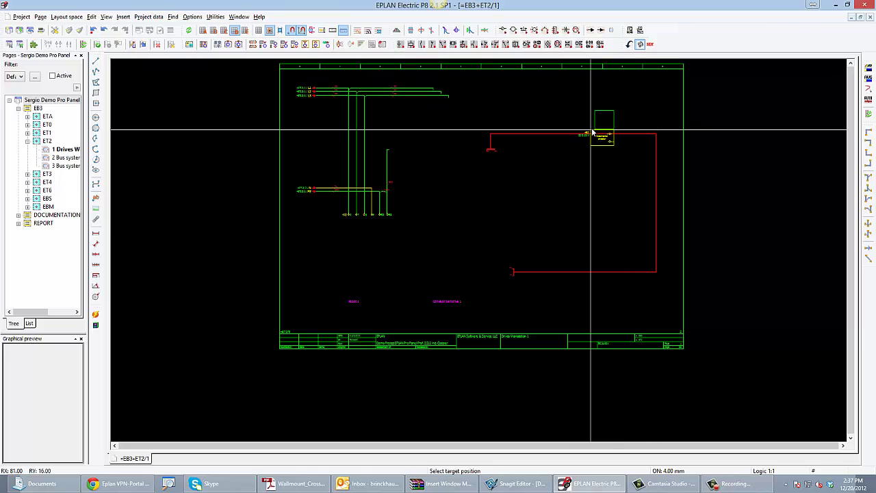
scroll(476, 277, "up", 3)
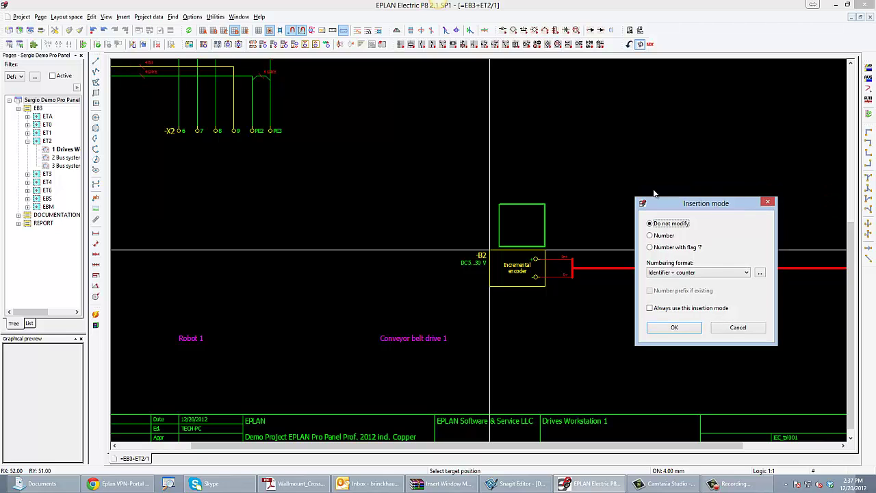
left_click(573, 198)
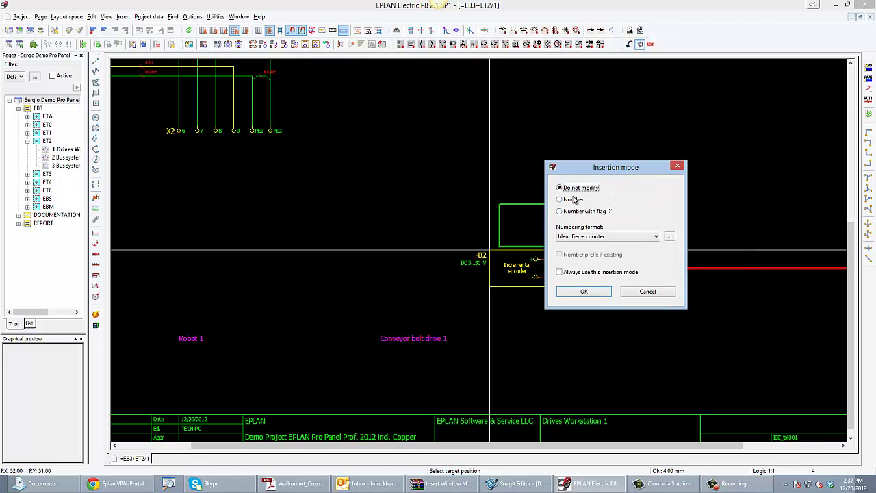
left_click(584, 291)
- Insert the SEW drive macro above the encoder, aligned with the upper cable end, using the Number insertion mode
scroll(416, 327, "down", 4)
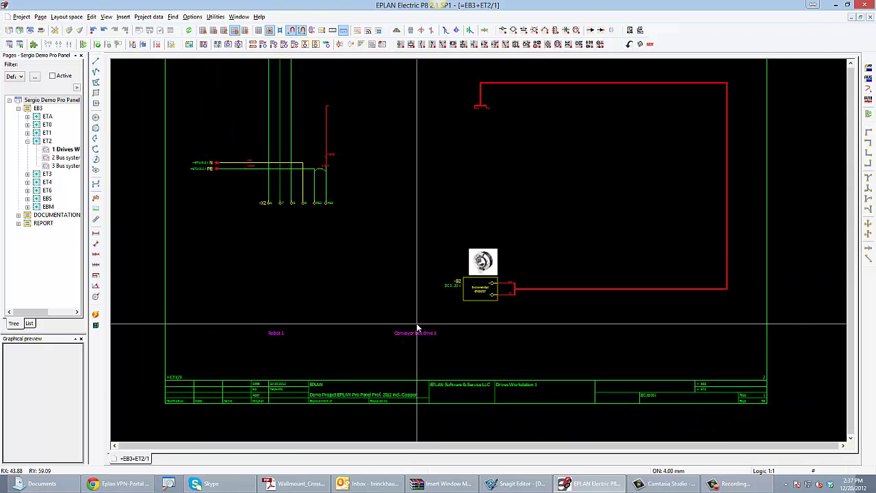
left_click(650, 45)
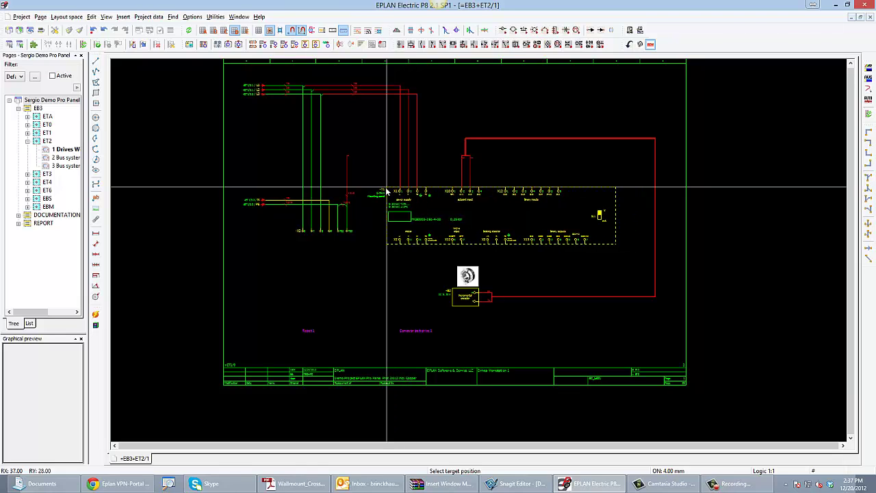
left_click(388, 189)
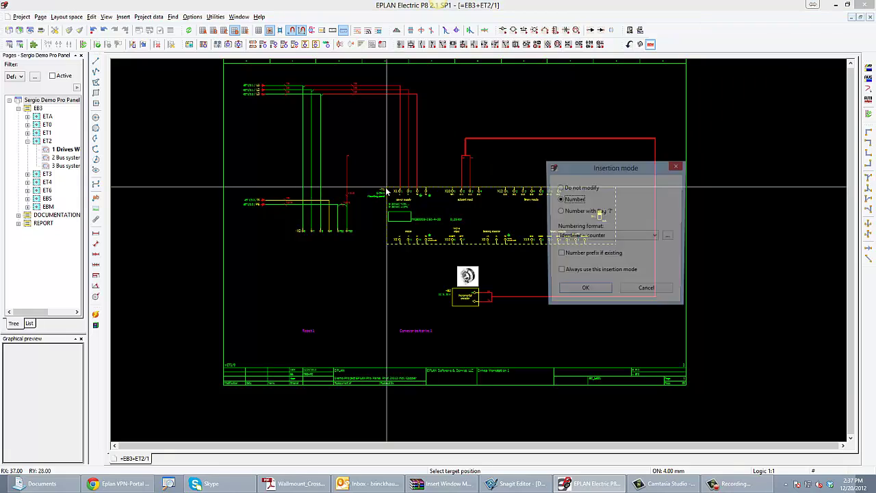
left_click(583, 292)
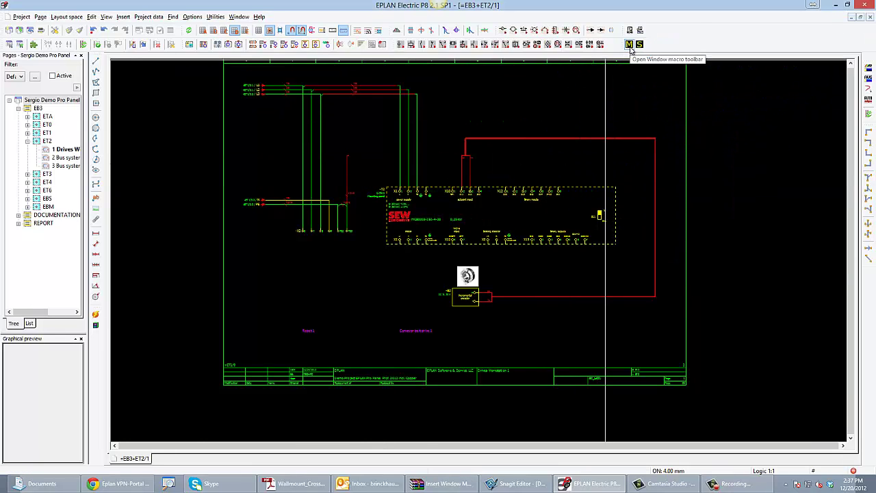
- Insert the motor macro from the window macro toolbar in line with the SEW drive's terminals, and return to the main macro toolbar
left_click(639, 44)
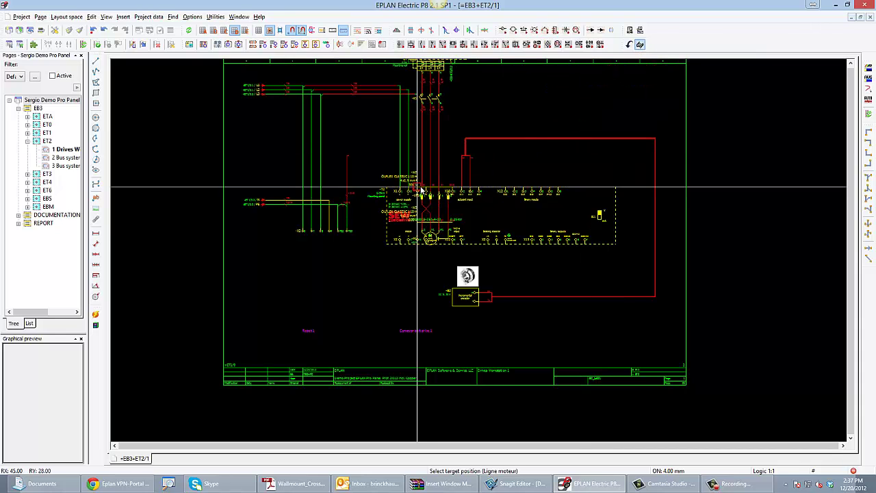
left_click(395, 262)
left_click(586, 293)
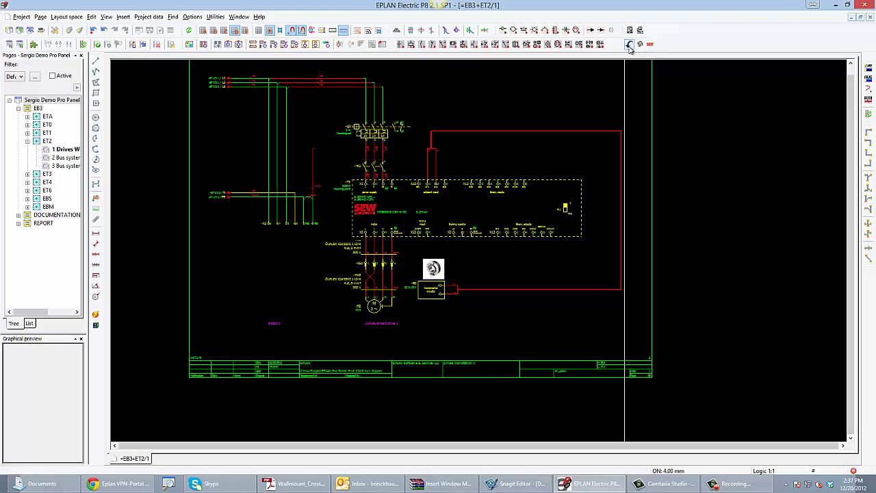
left_click(629, 46)
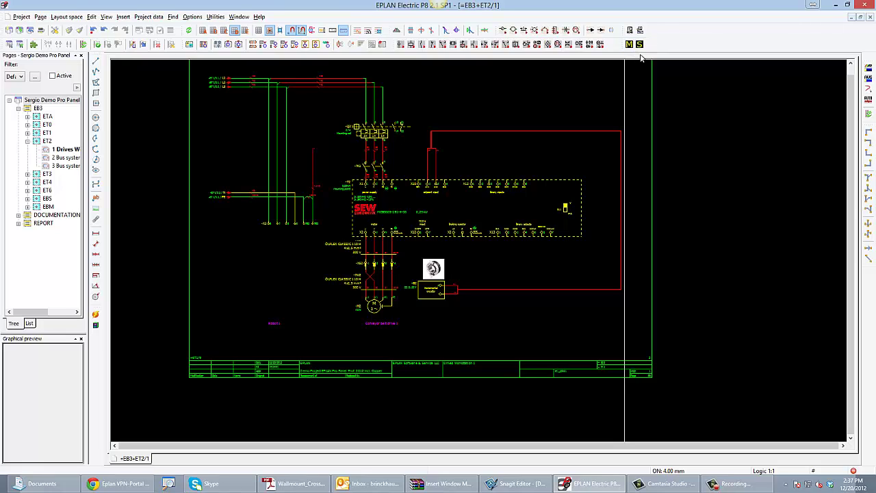